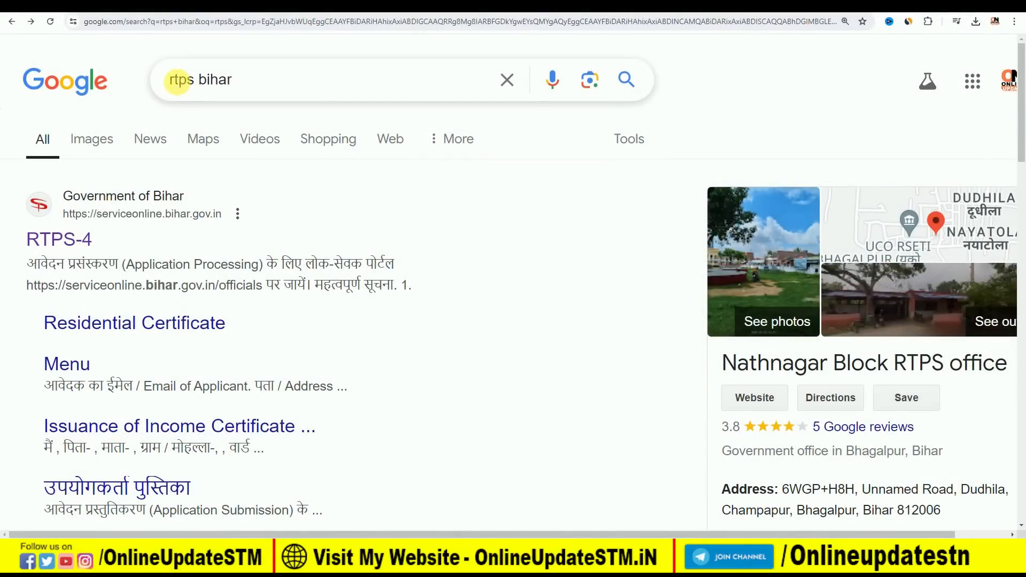
- Open the Bihar RTPS portal from the search results and start the Home Department's character certificate application
click(60, 241)
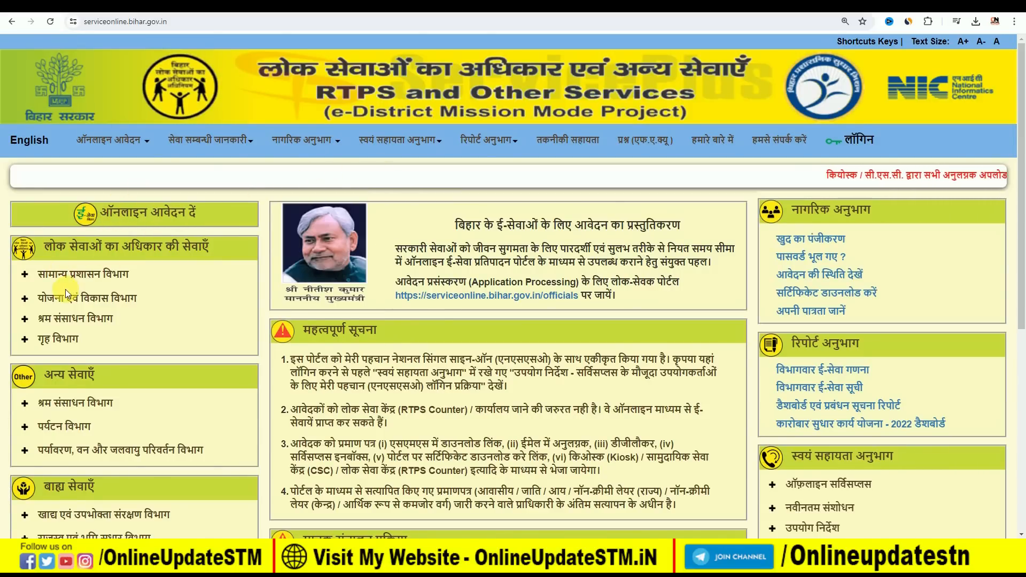
click(89, 273)
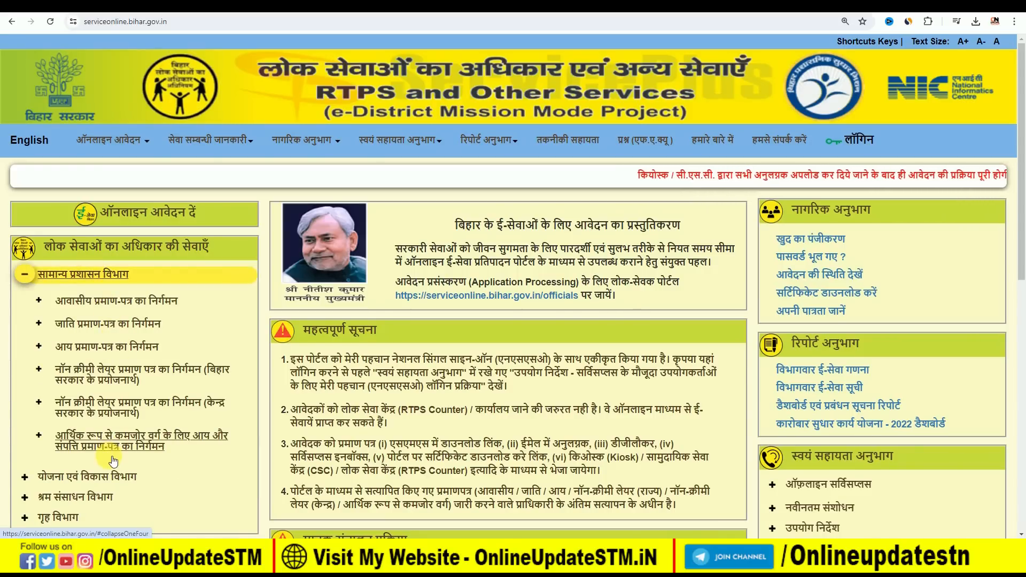
scroll(113, 461, down, 2)
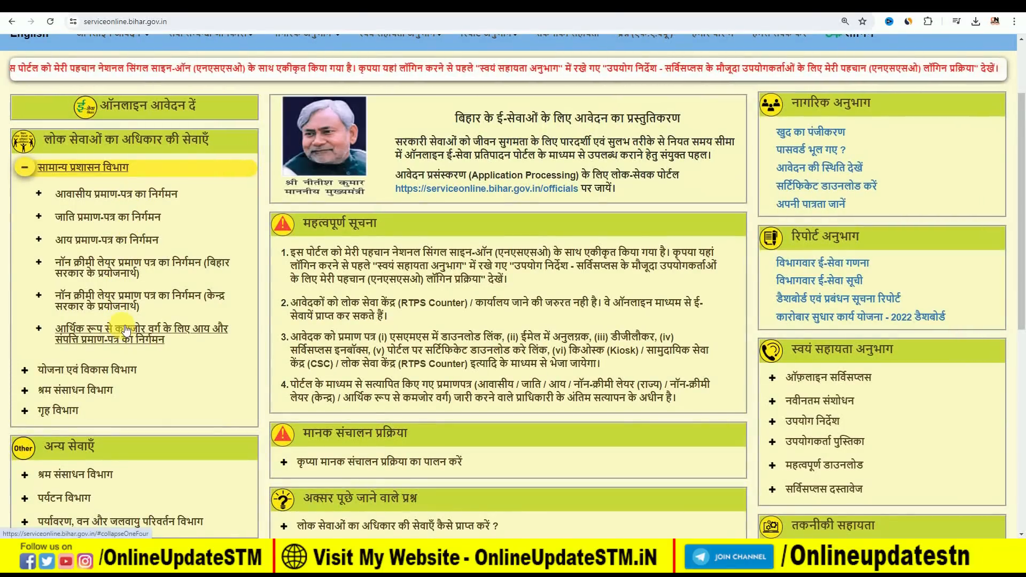
scroll(118, 324, down, 2)
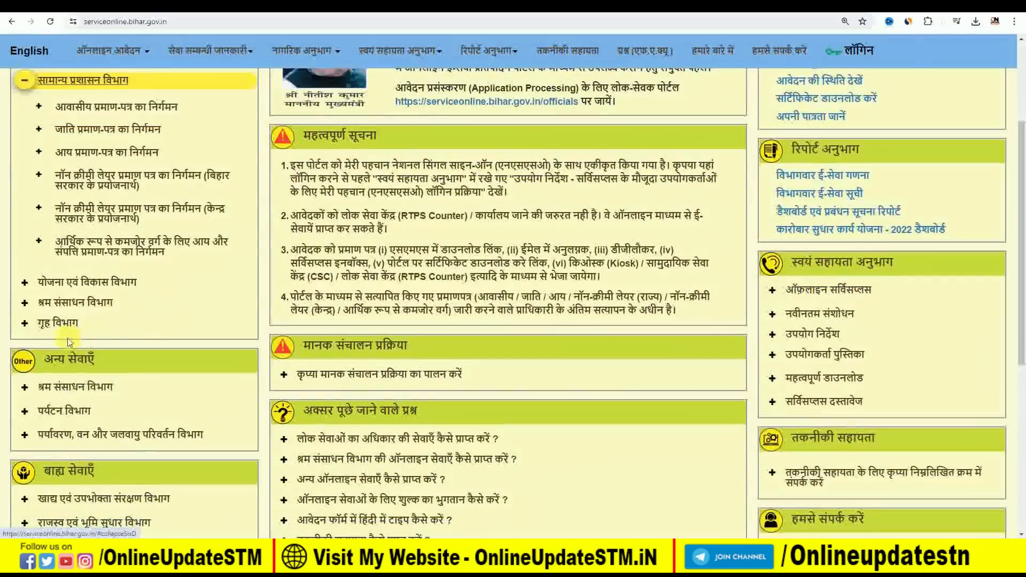
click(55, 324)
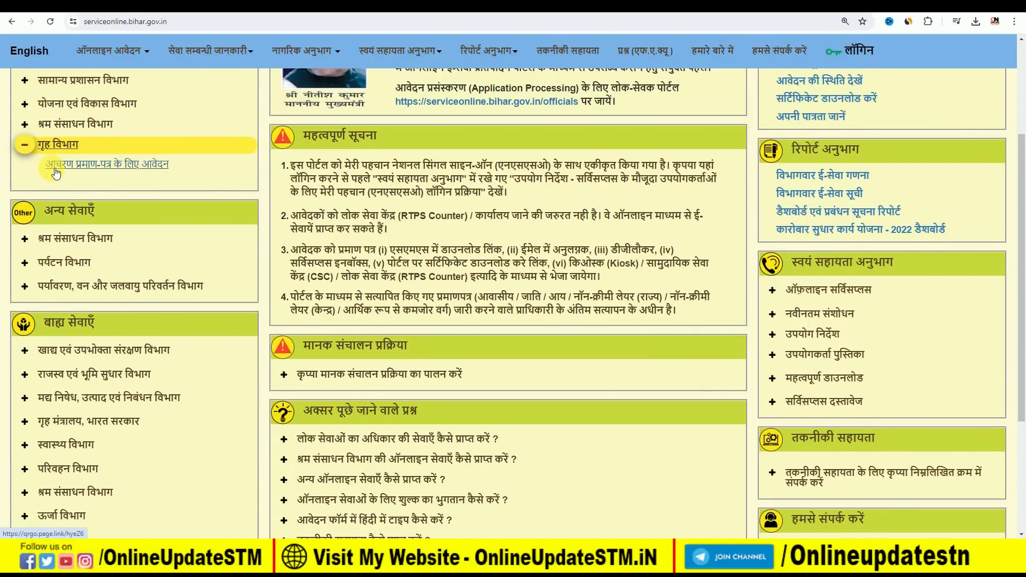
click(140, 164)
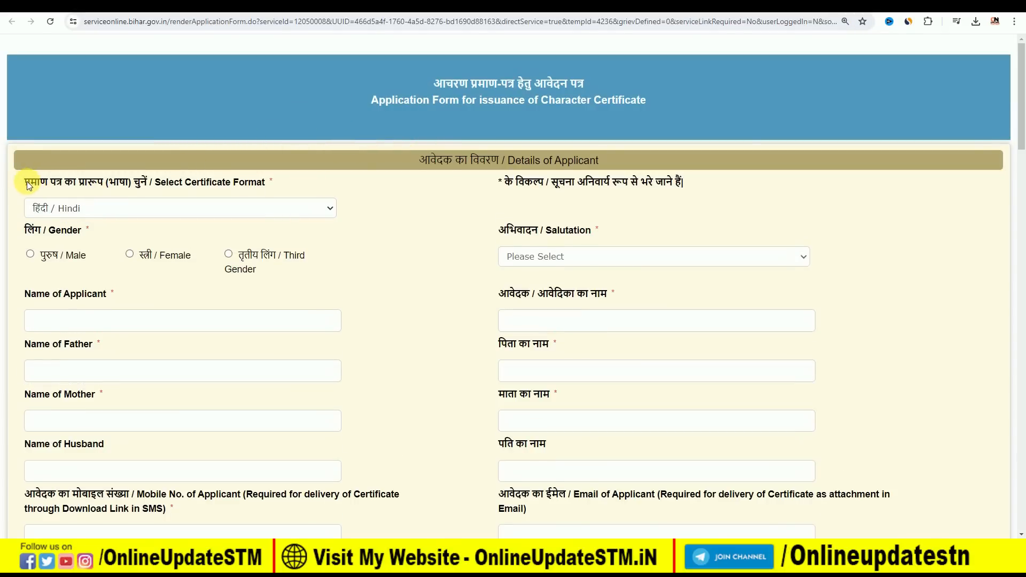
- Set the certificate format to अंग्रेजी / English and the applicant's gender to पुरुष / Male
click(98, 210)
click(102, 248)
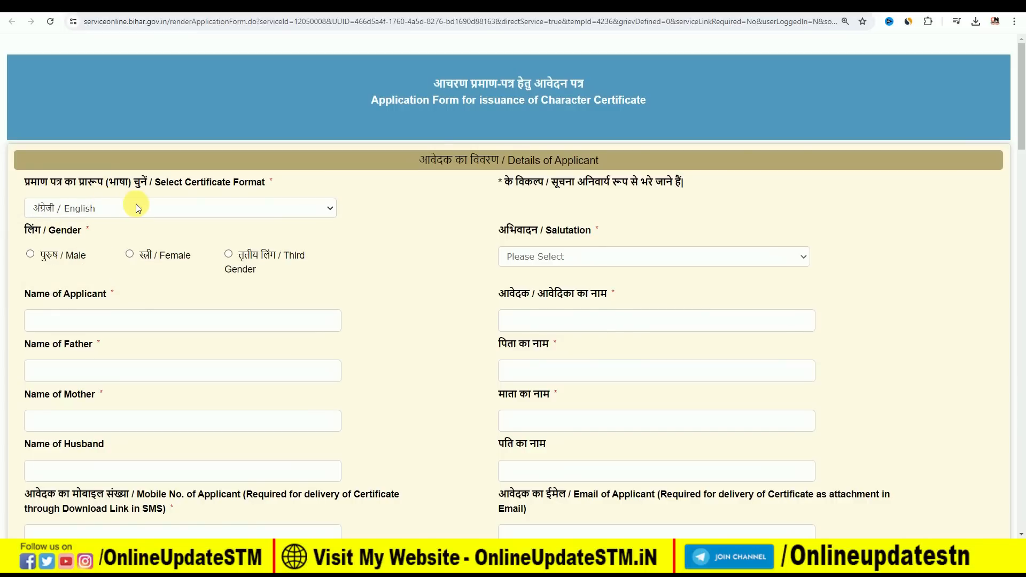
click(30, 256)
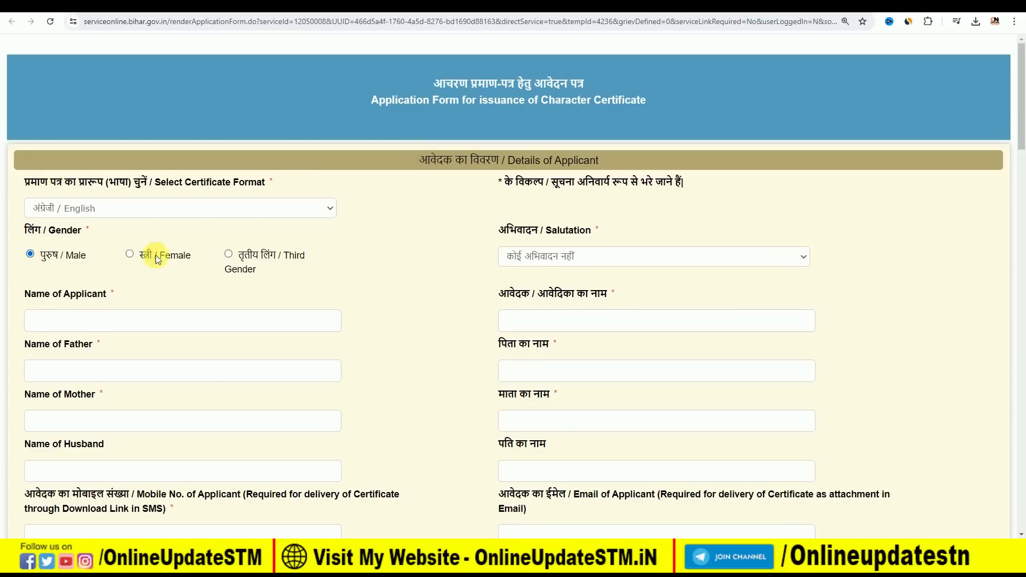
- Choose कोई अभिवादन नहीं as the salutation and enter the applicant's name in English
click(538, 260)
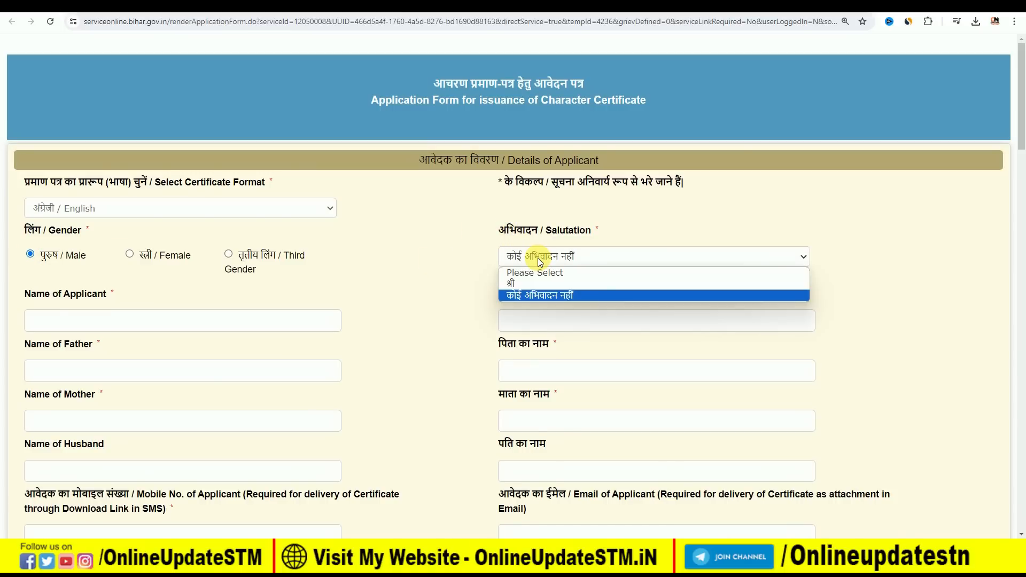
click(515, 294)
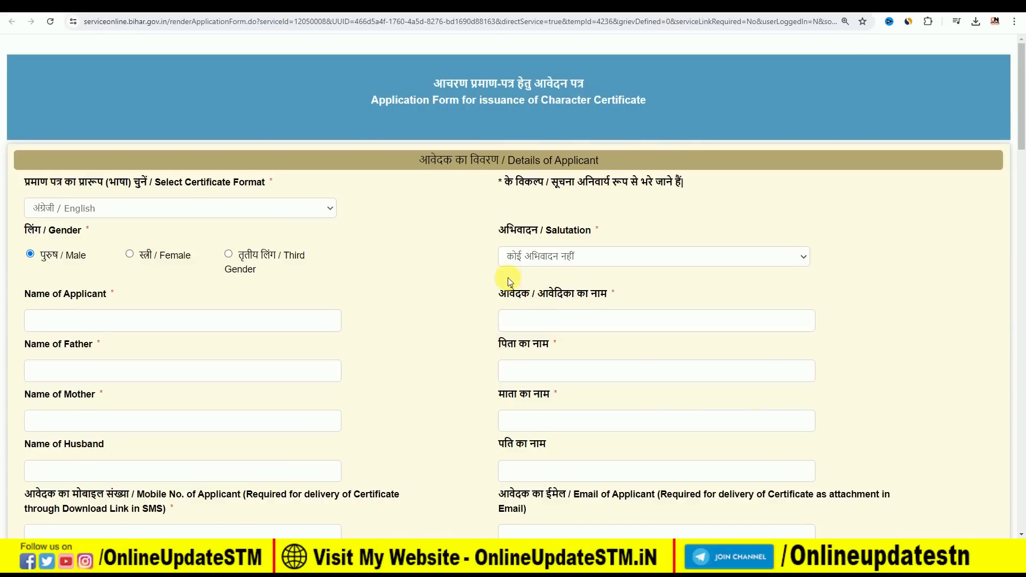
click(76, 319)
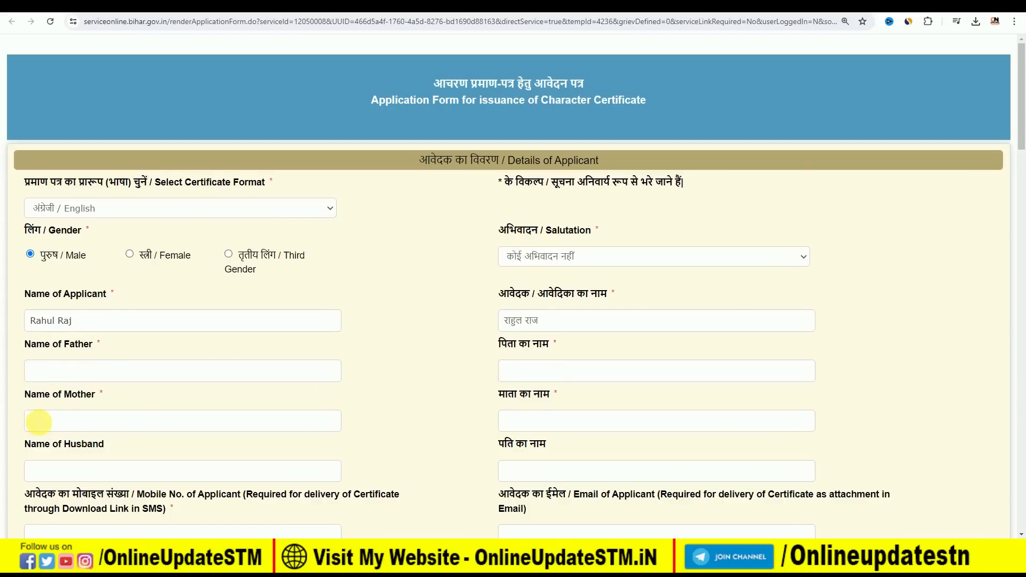
- Examine the parent, husband, mobile number and e-mail fields, including the note on certificate delivery by SMS
scroll(177, 396, down, 1)
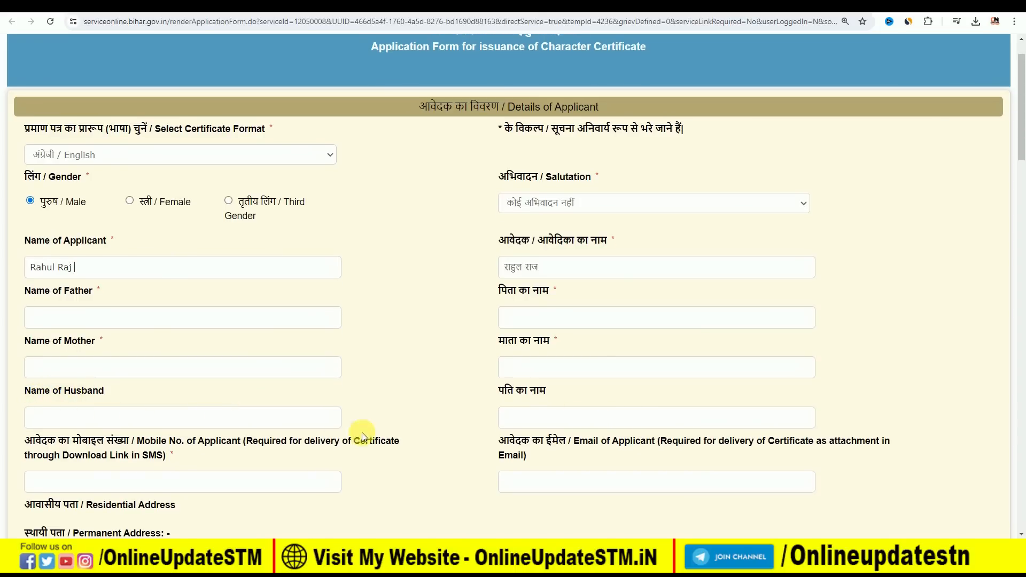
scroll(321, 428, down, 3)
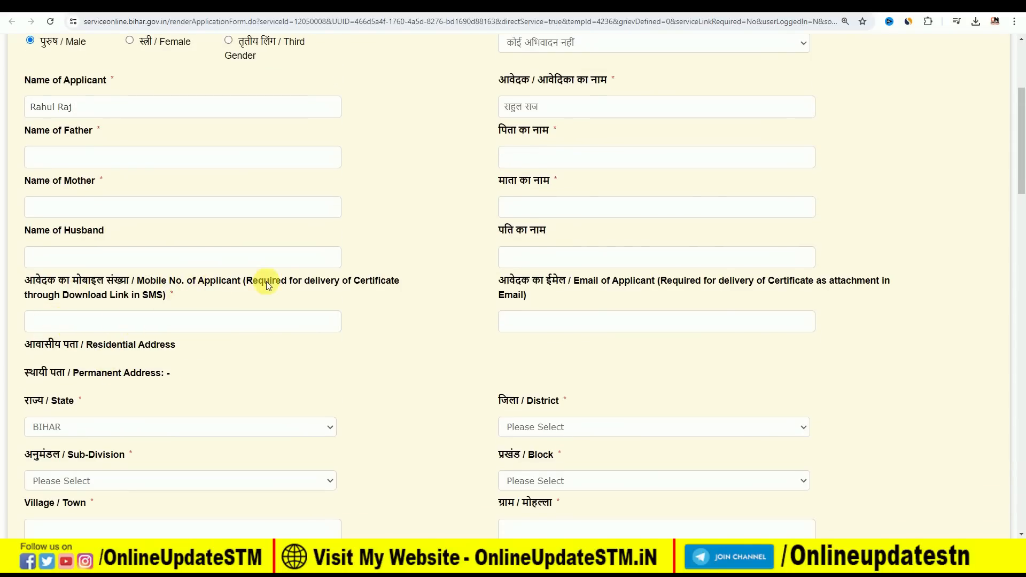
drag(247, 282, 376, 282)
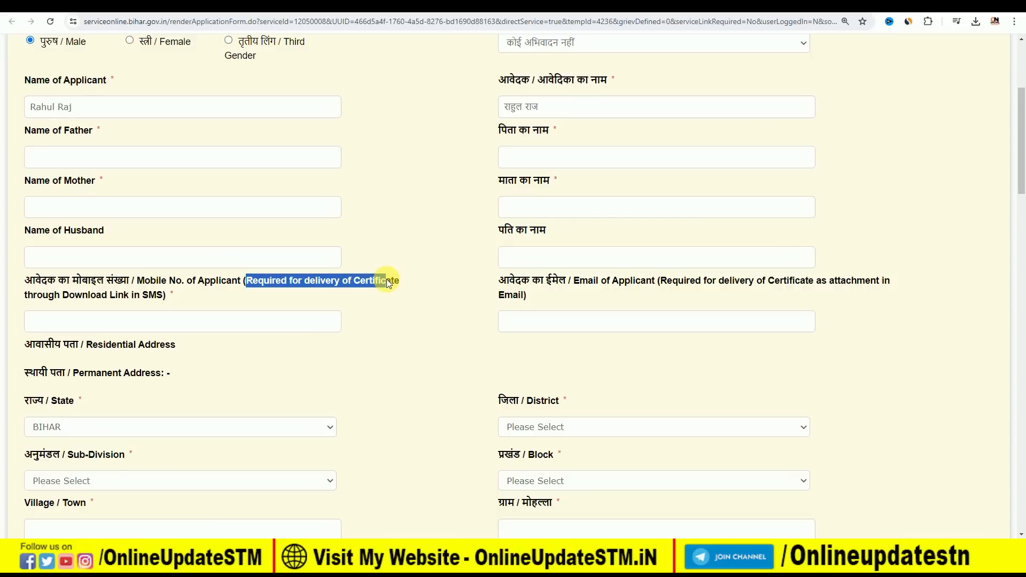
drag(386, 282, 155, 299)
click(199, 302)
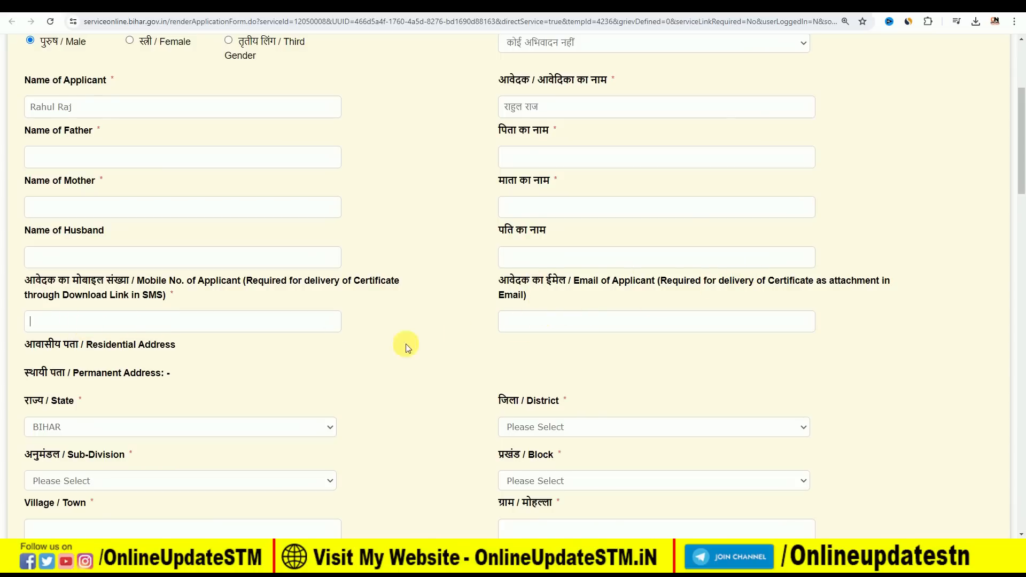
- Set the permanent address district to SITAMARHI
scroll(216, 339, down, 2)
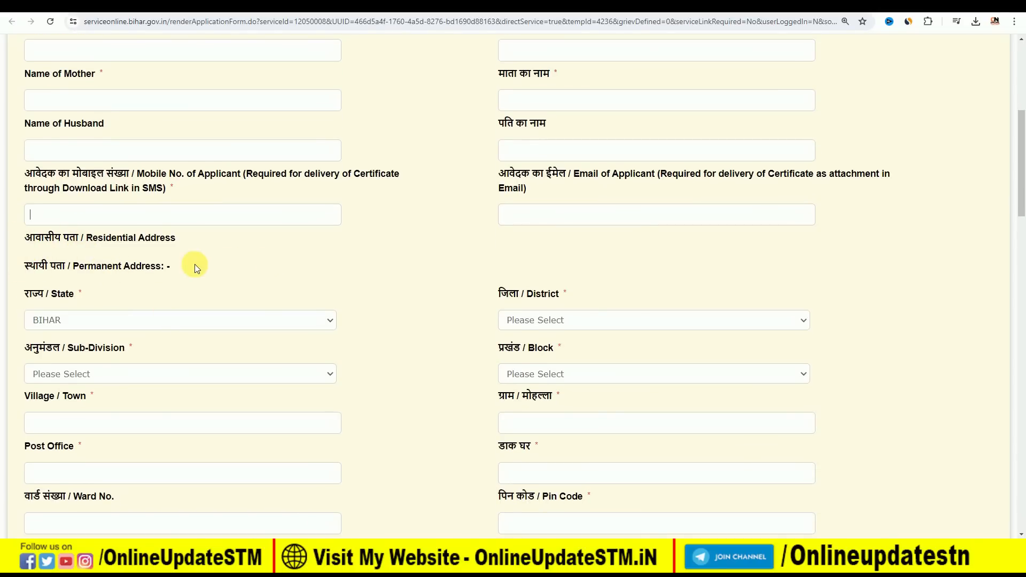
scroll(198, 264, down, 1)
scroll(199, 262, down, 1)
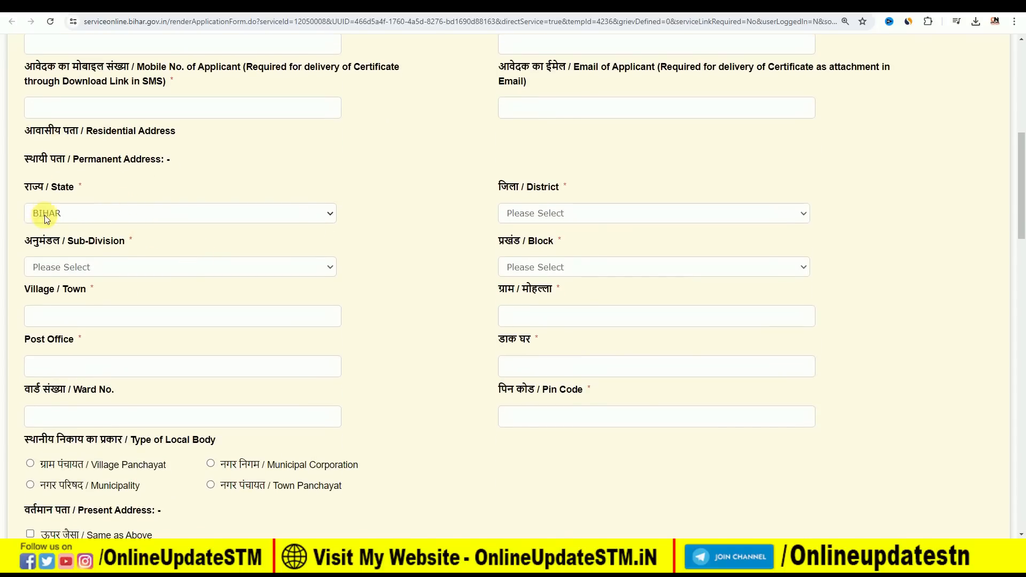
click(585, 213)
scroll(615, 371, down, 5)
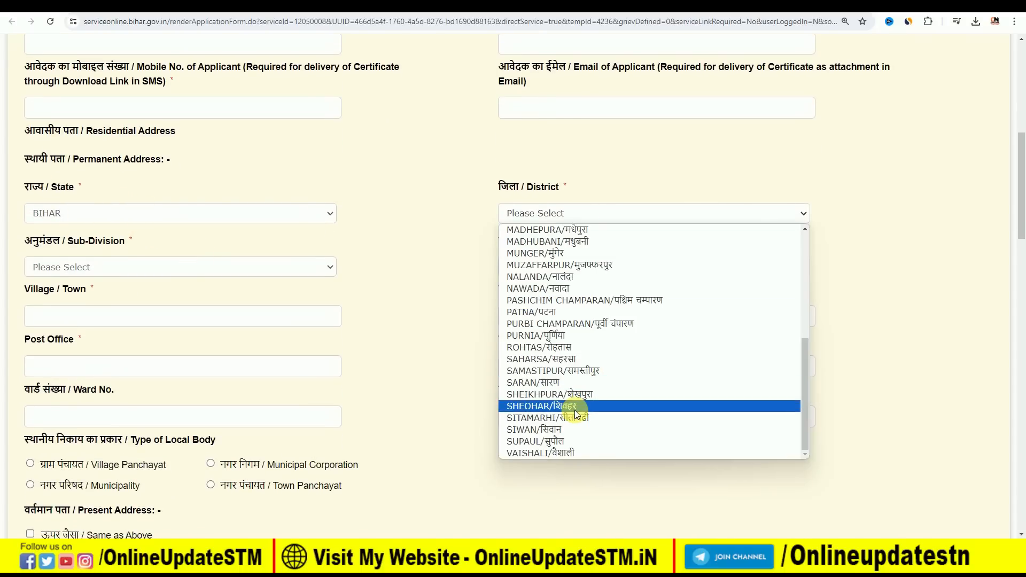
click(577, 418)
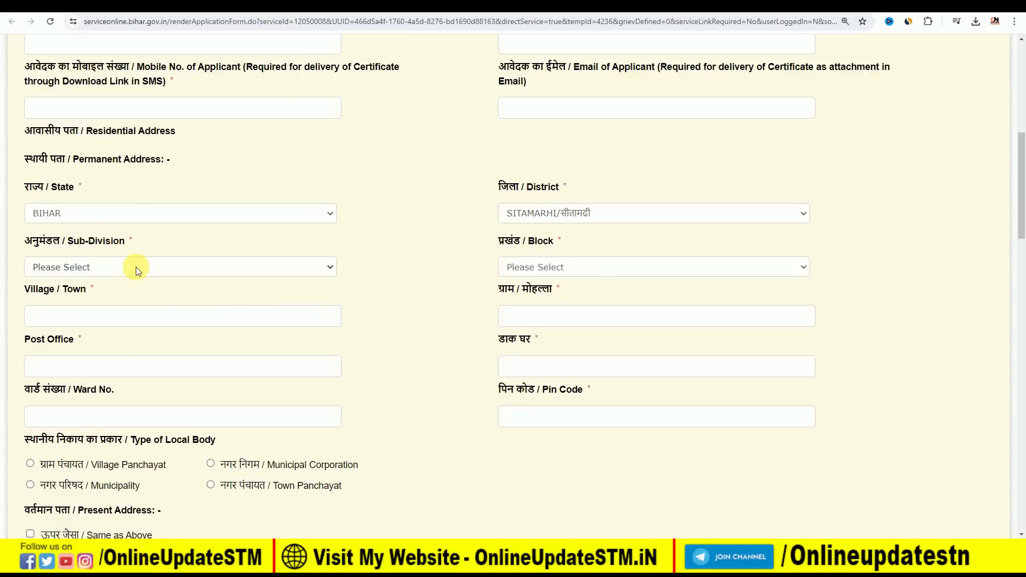
- Set the permanent address sub-division to SITAMARHI SADAR and the block to SONBARSA
click(108, 268)
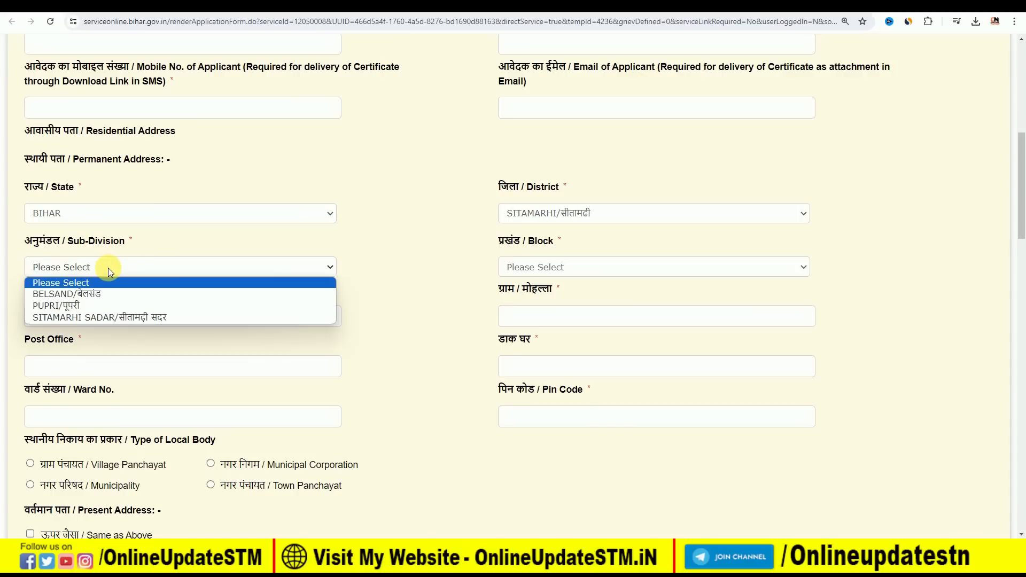
click(107, 317)
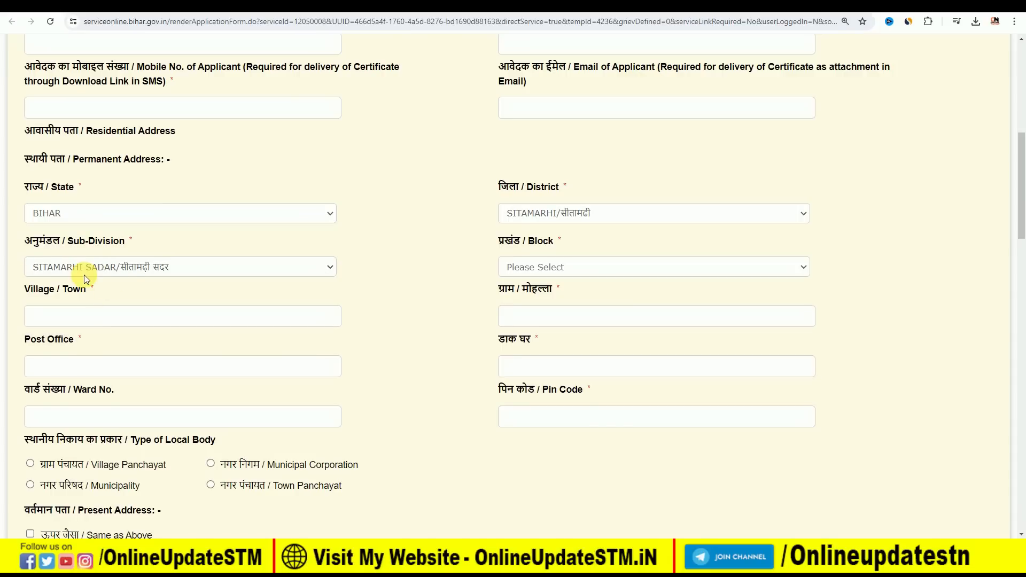
click(595, 274)
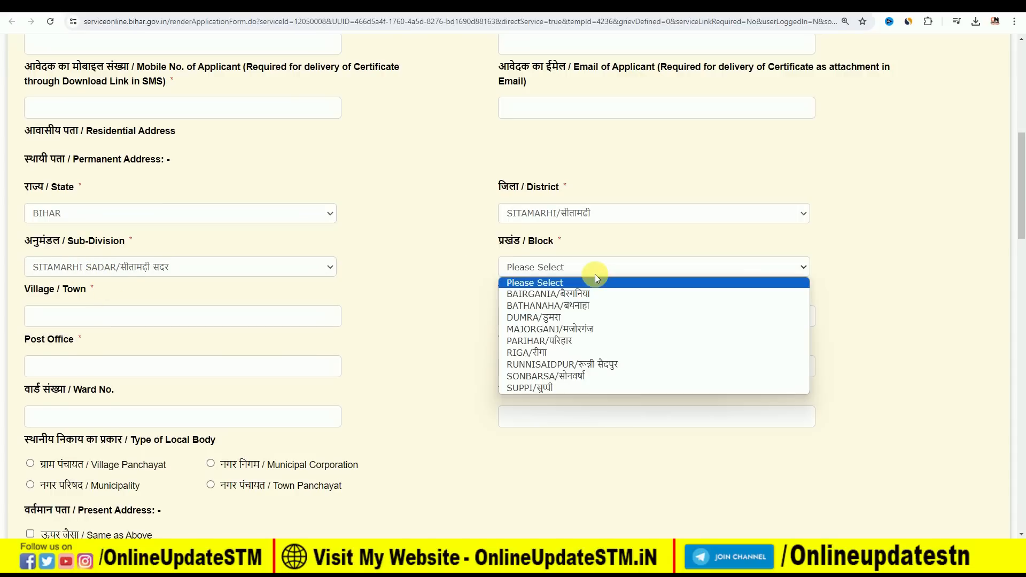
click(572, 373)
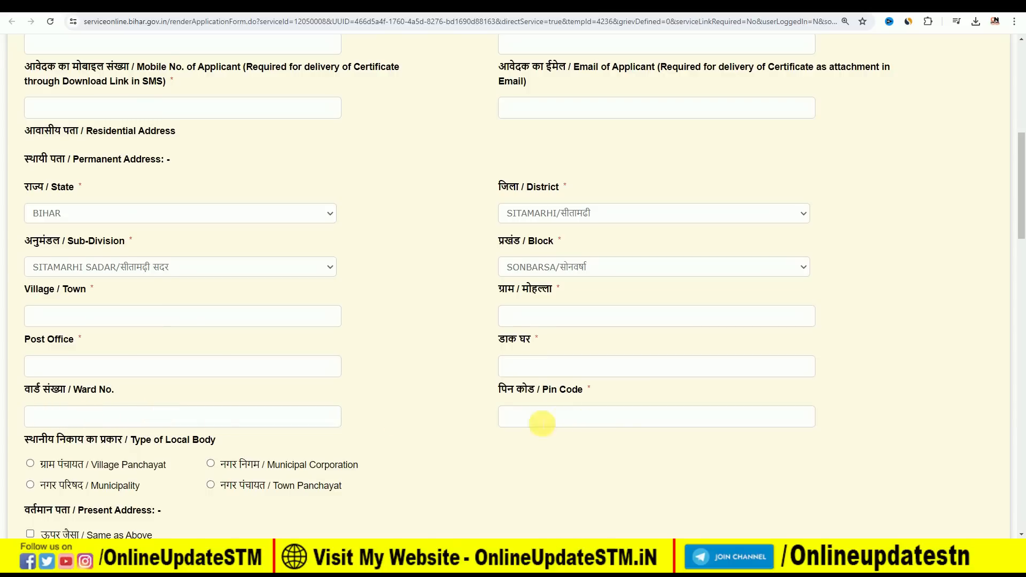
- Select ग्राम पंचायत / Village Panchayat as the permanent address's local body type and check the list of panchayats
scroll(412, 321, down, 3)
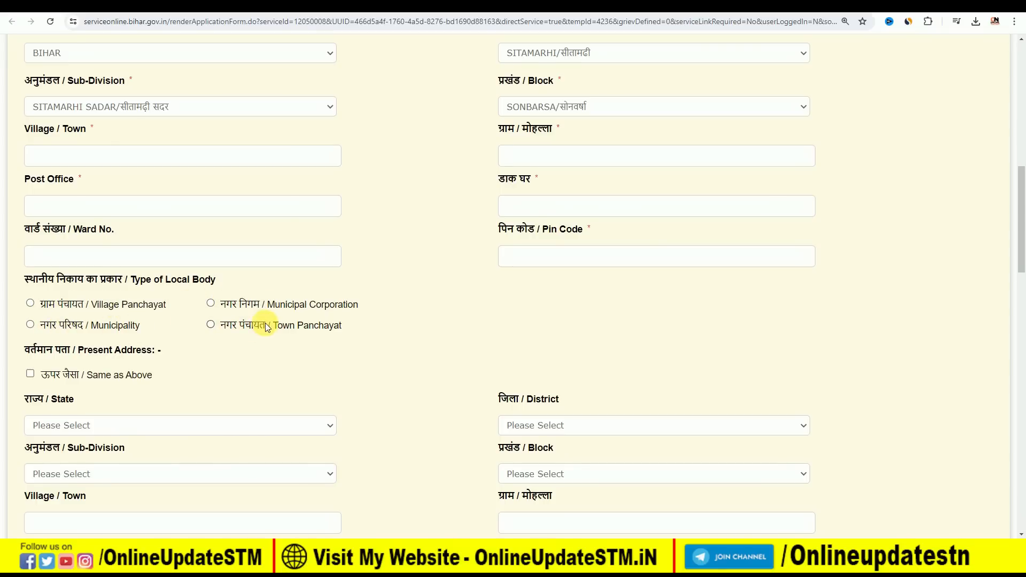
click(33, 305)
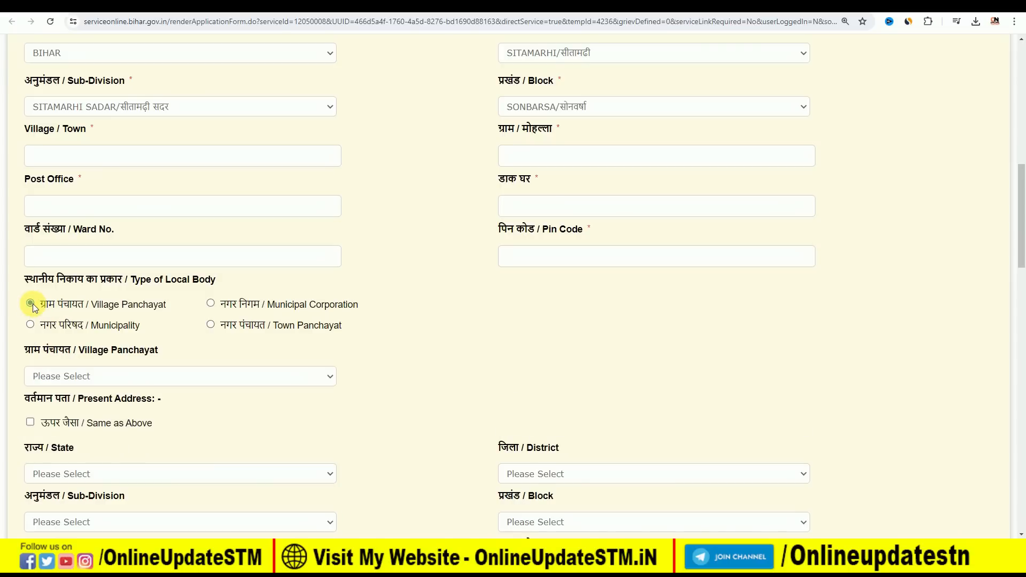
click(88, 374)
click(88, 375)
- Examine the present address section, from its Same as Above option to the local body type and police station fields
drag(81, 400, 171, 403)
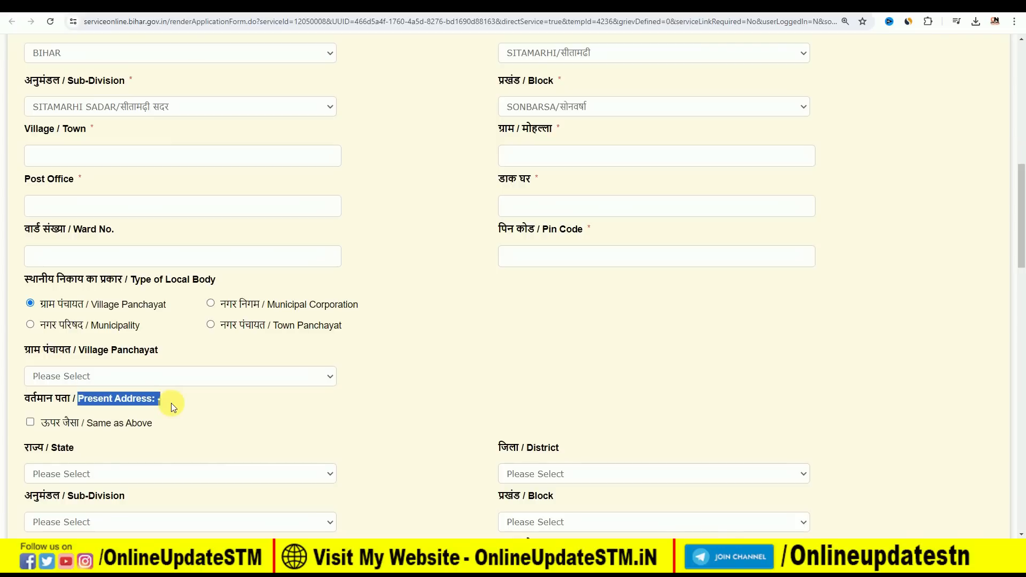
click(212, 403)
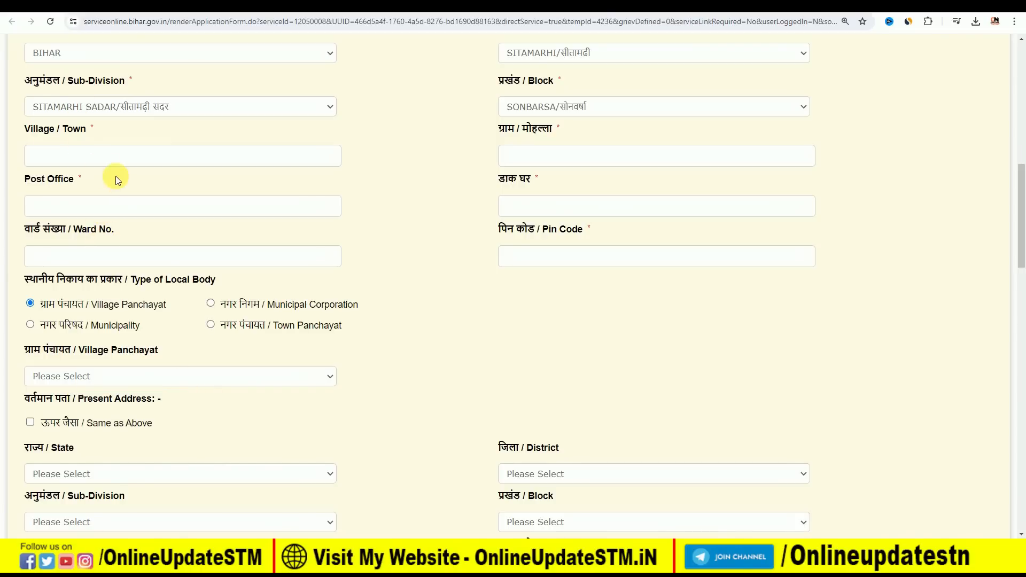
drag(82, 399, 137, 399)
click(190, 406)
scroll(275, 385, down, 2)
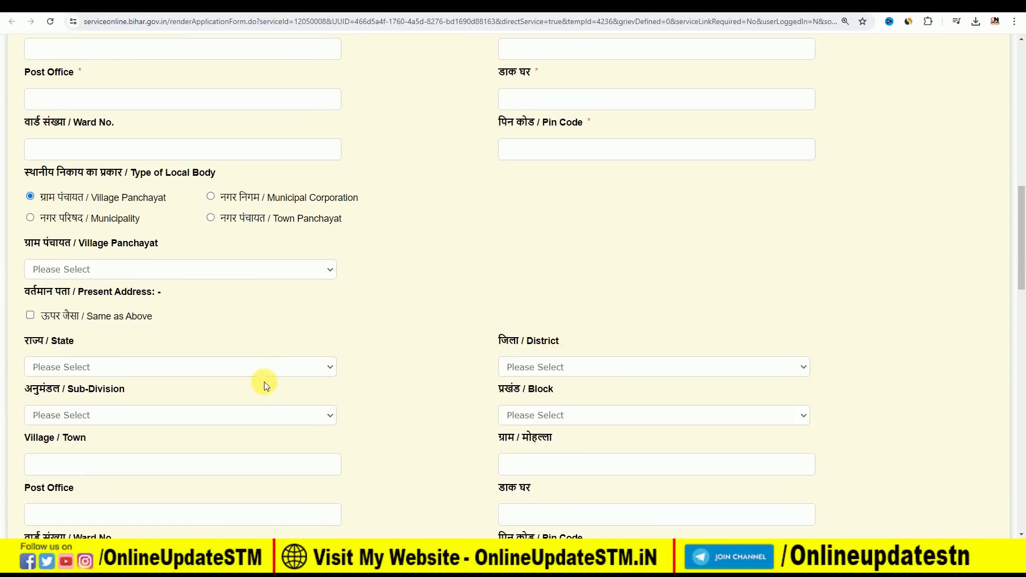
scroll(148, 363, down, 2)
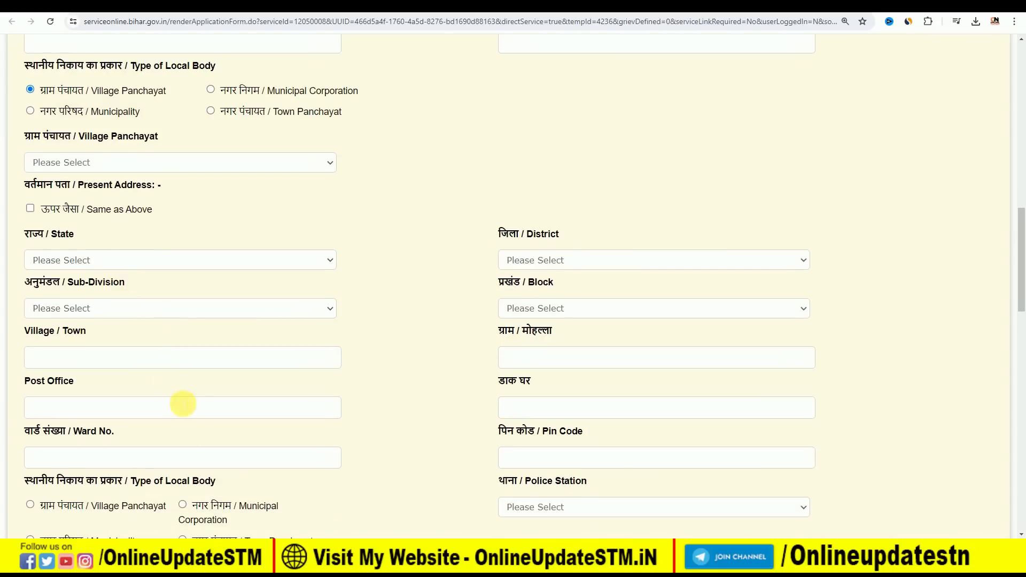
scroll(195, 343, down, 5)
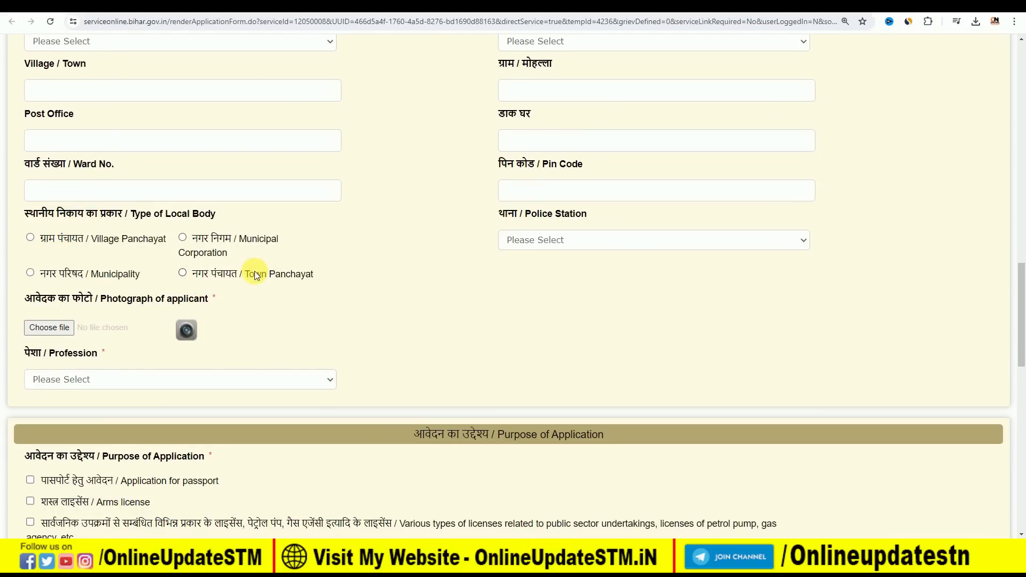
scroll(304, 252, down, 2)
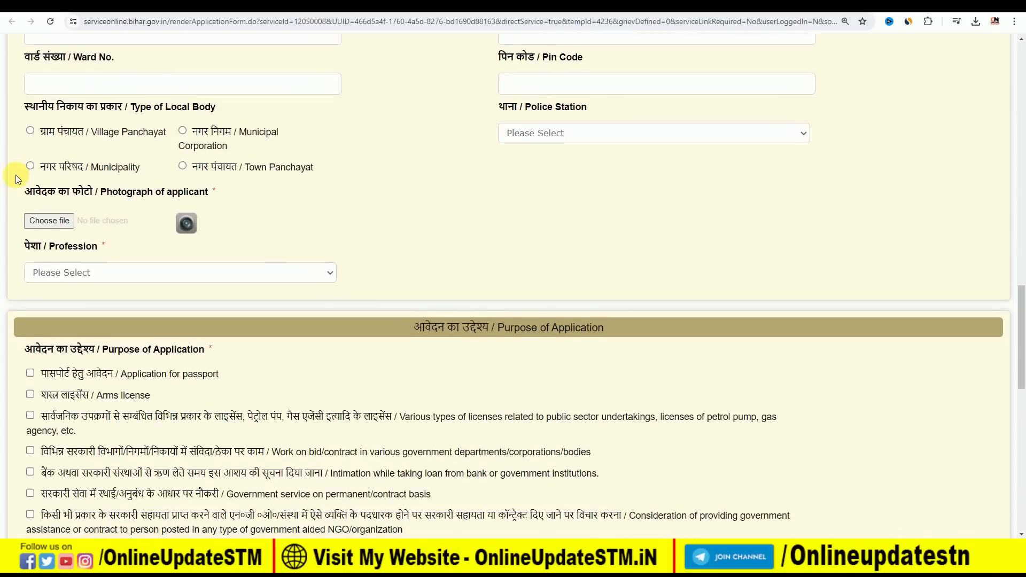
- Set the applicant's profession to छात्र / Student
drag(24, 192, 93, 194)
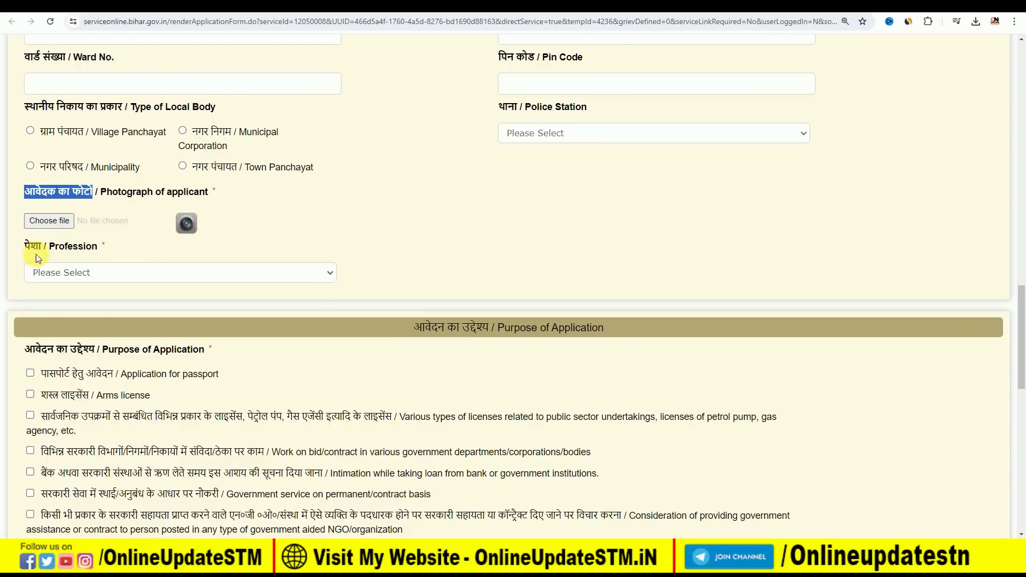
click(88, 273)
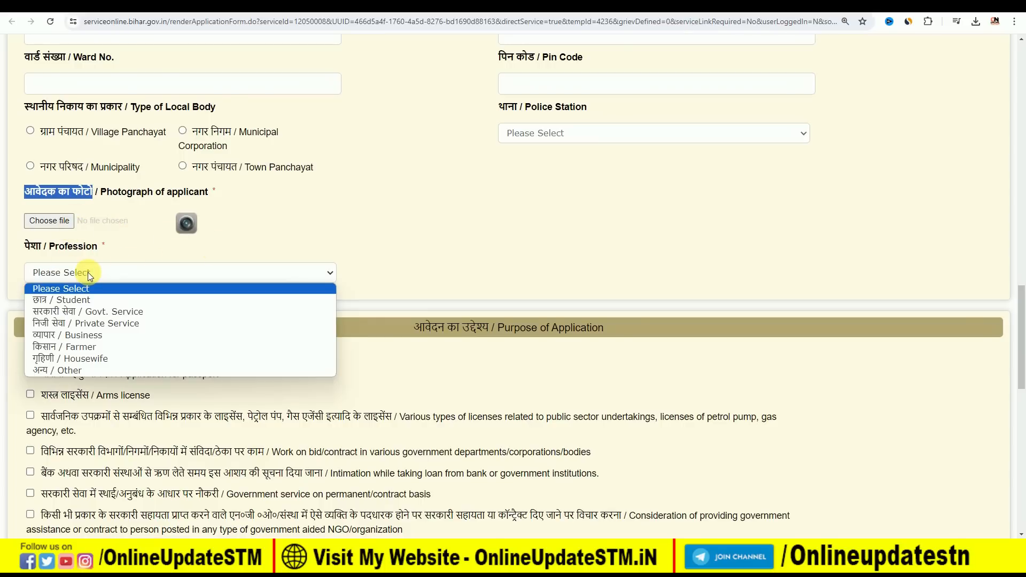
click(95, 299)
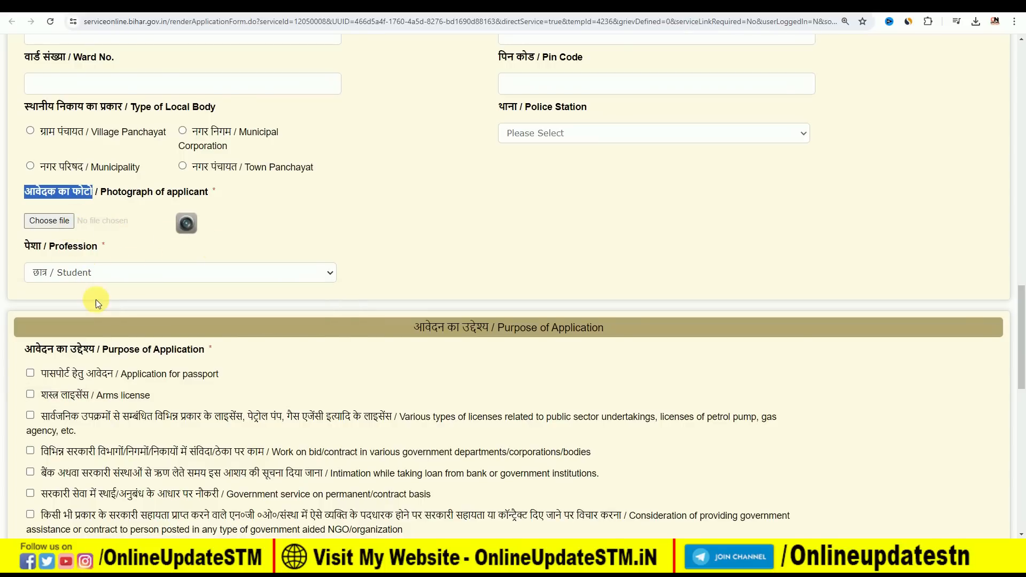
scroll(97, 300, down, 2)
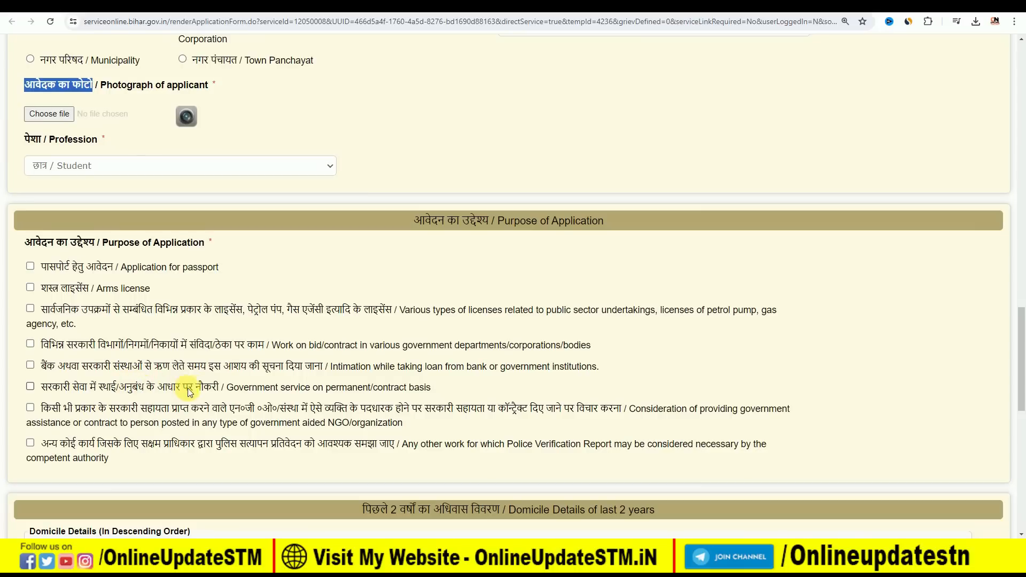
- Mark government service on permanent/contract basis as the purpose of the application
click(31, 387)
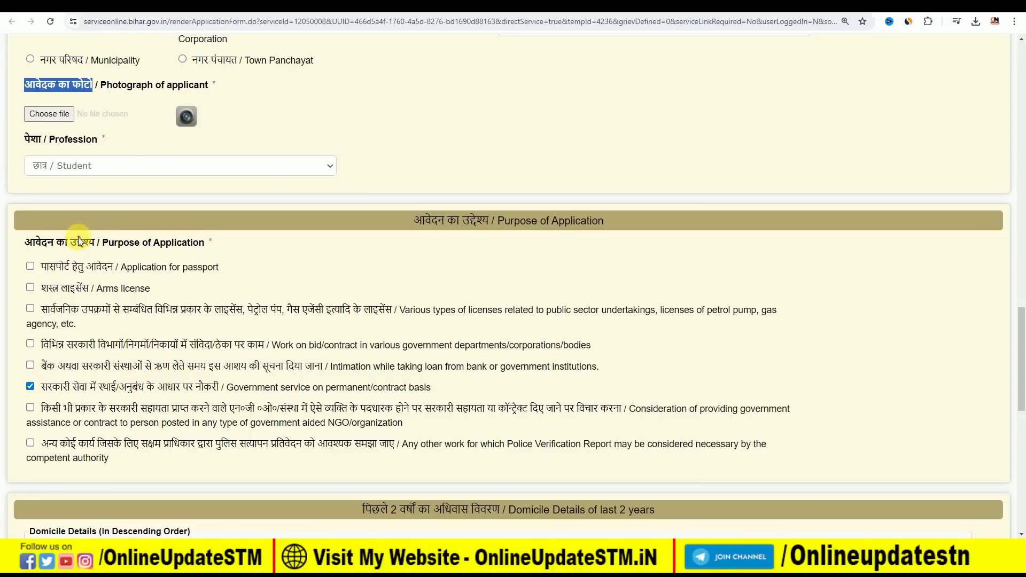
scroll(82, 357, down, 1)
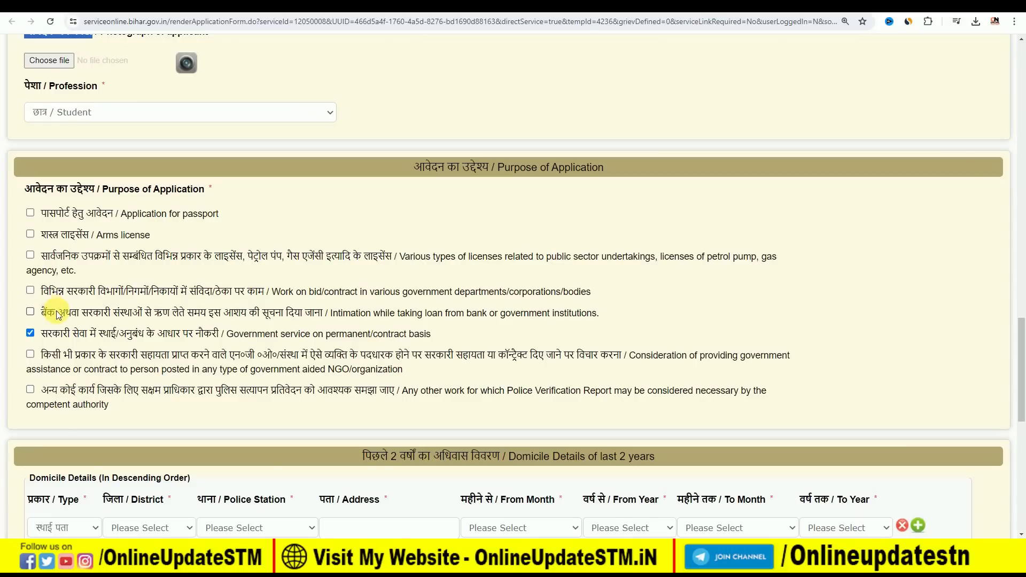
click(30, 389)
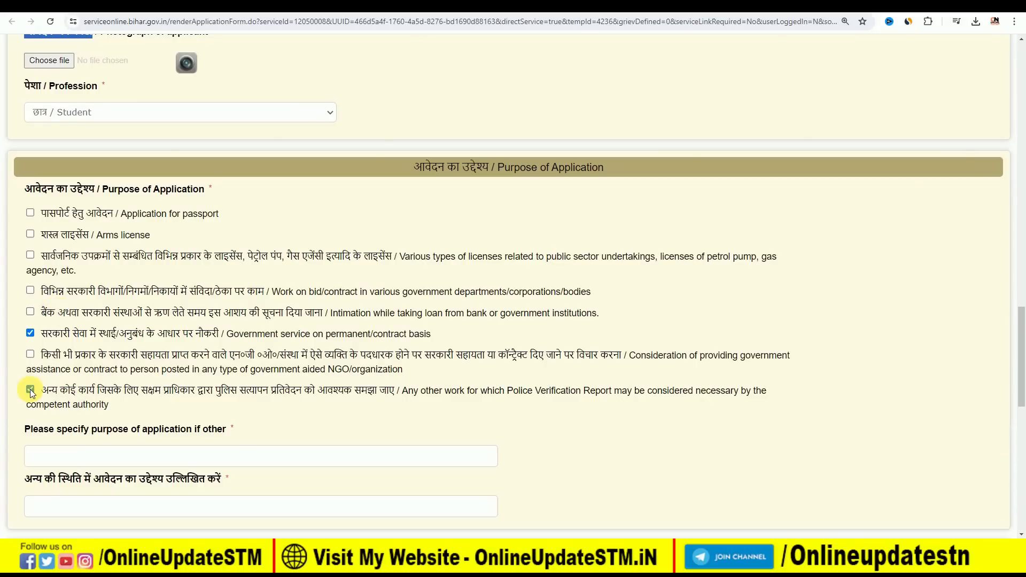
scroll(80, 390, down, 1)
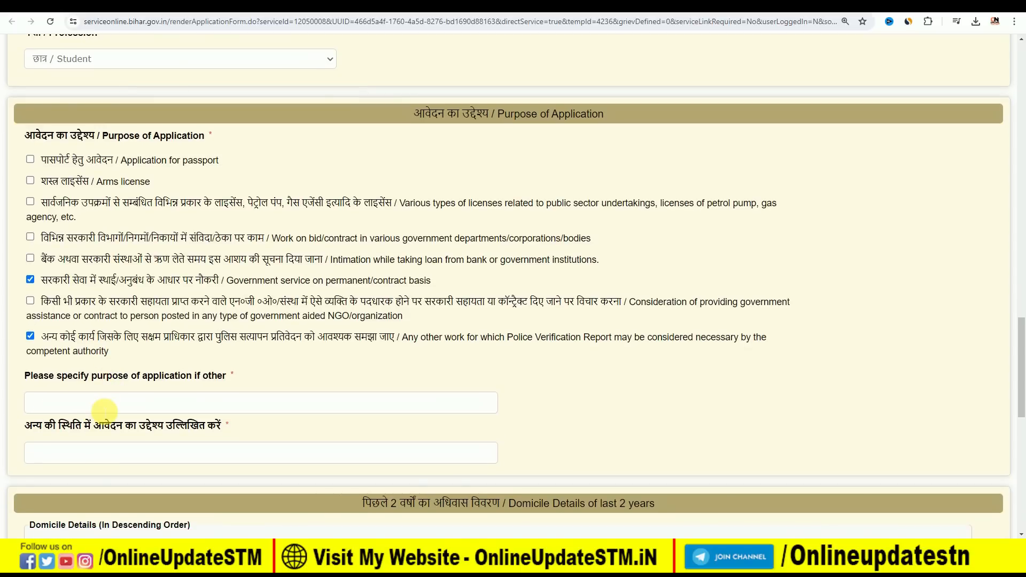
click(31, 336)
- Fill in the domicile entry with type स्थाई पता, district SITAMARHI, police station Sonbarsa/सोनबरसा and address VILL-,PO-
scroll(220, 312, down, 2)
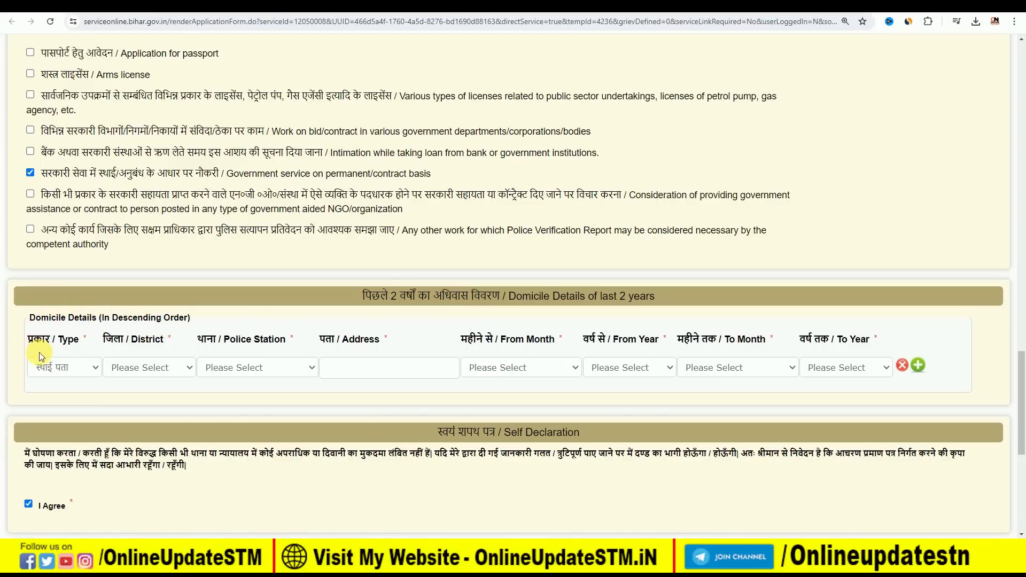
click(58, 369)
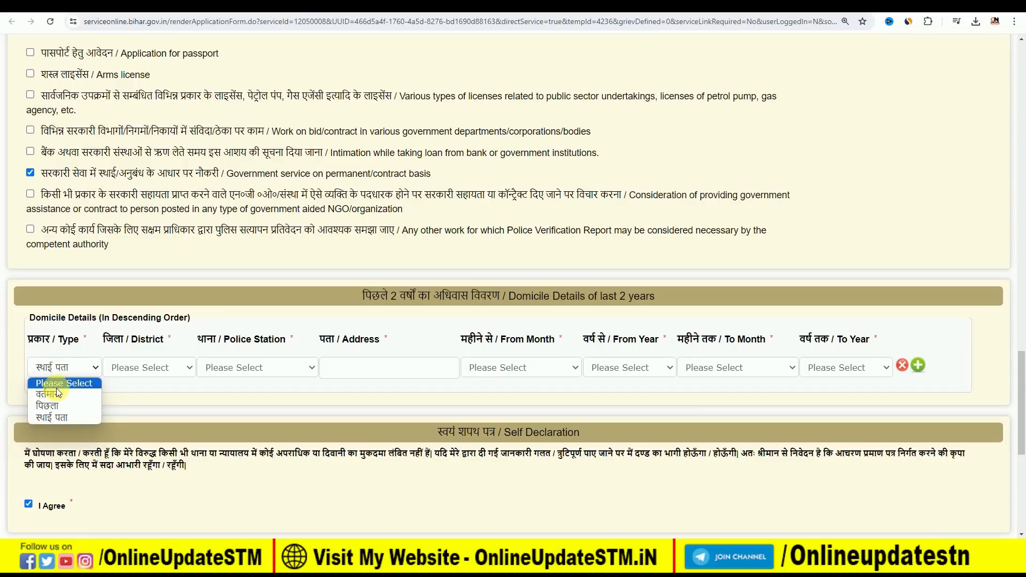
click(66, 417)
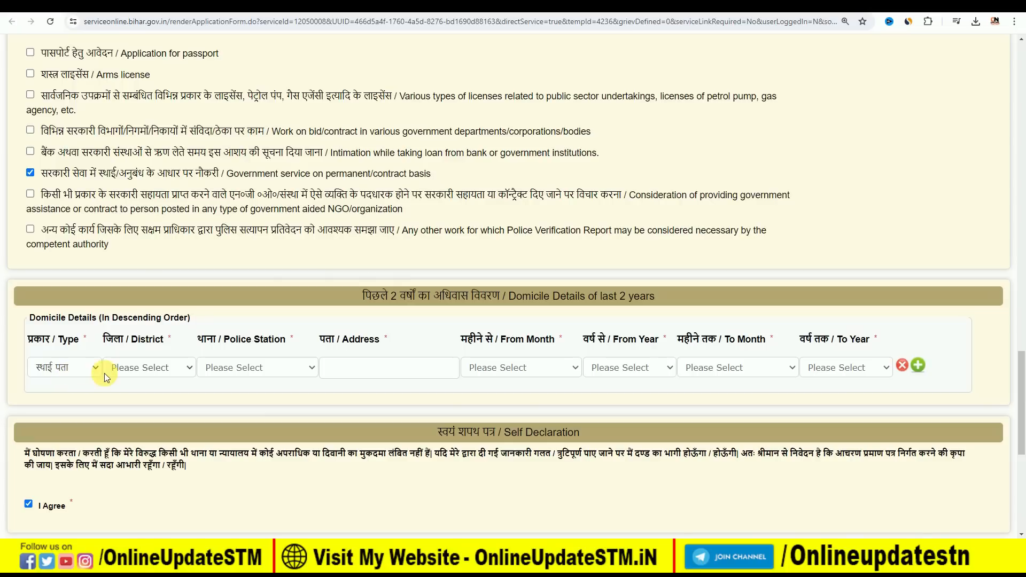
click(137, 367)
scroll(160, 326, down, 5)
click(160, 315)
click(232, 372)
scroll(258, 299, down, 2)
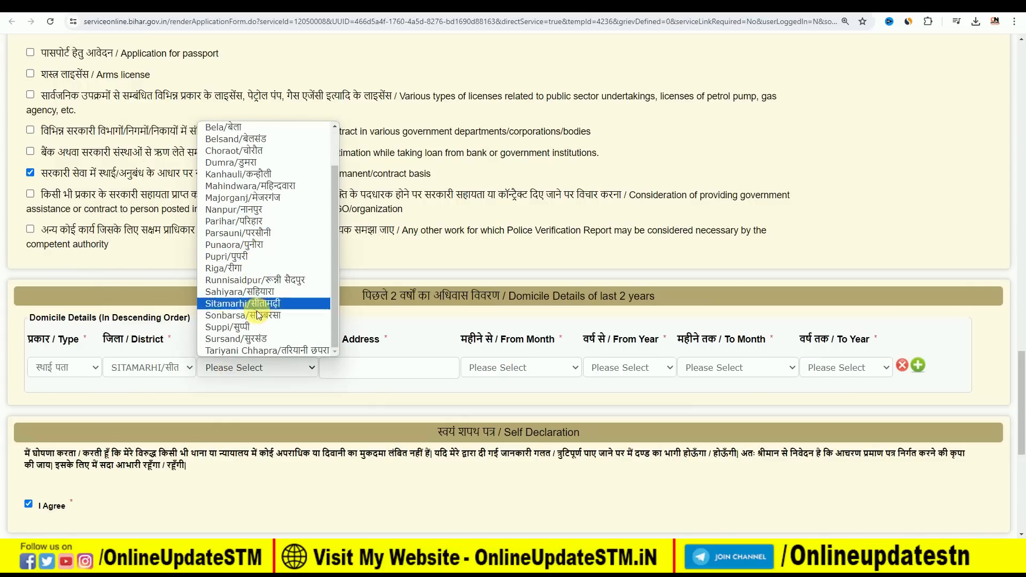
click(258, 320)
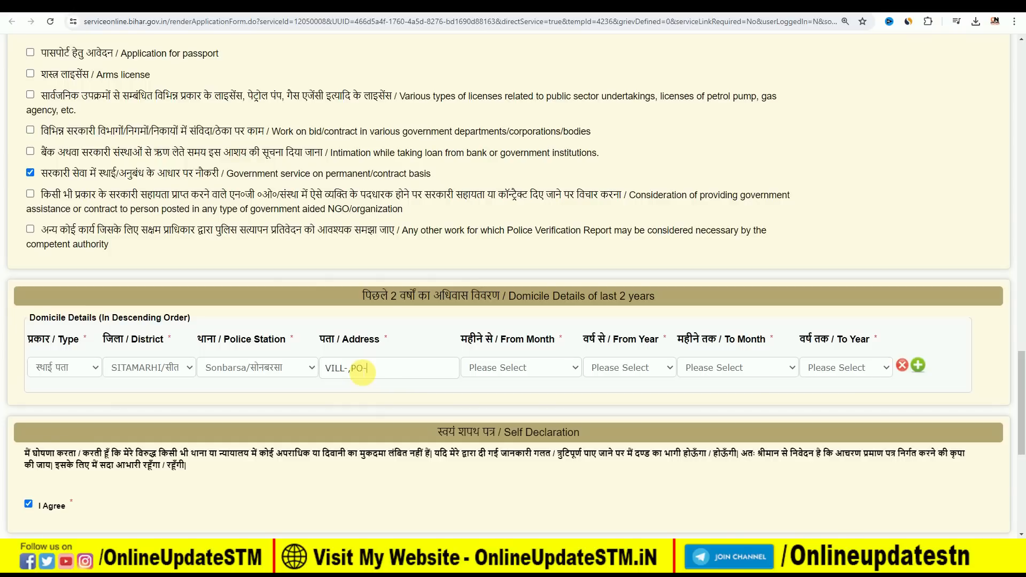
- Set the start of the domicile period to जनवरी 2019
click(489, 368)
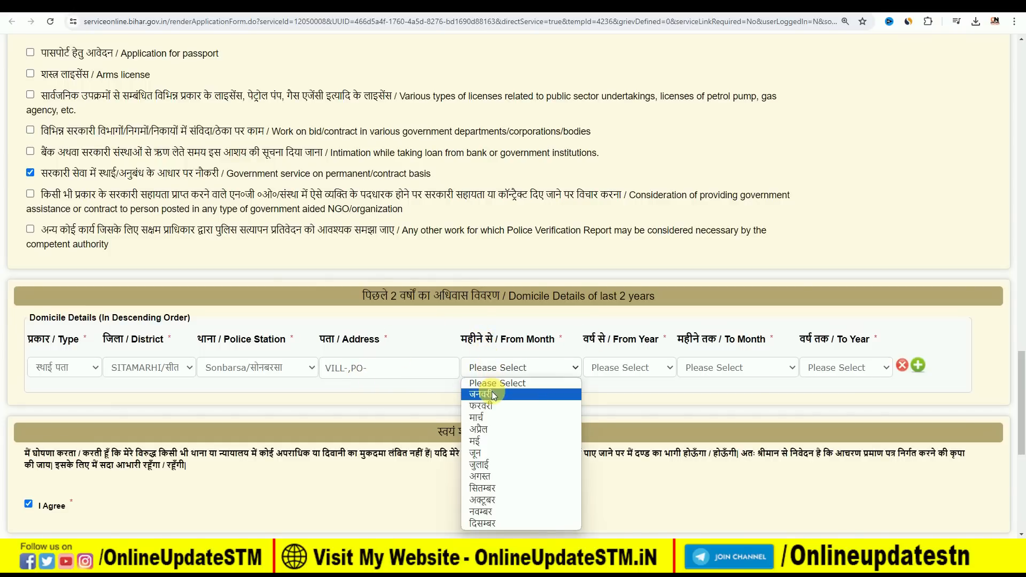
click(492, 394)
click(629, 366)
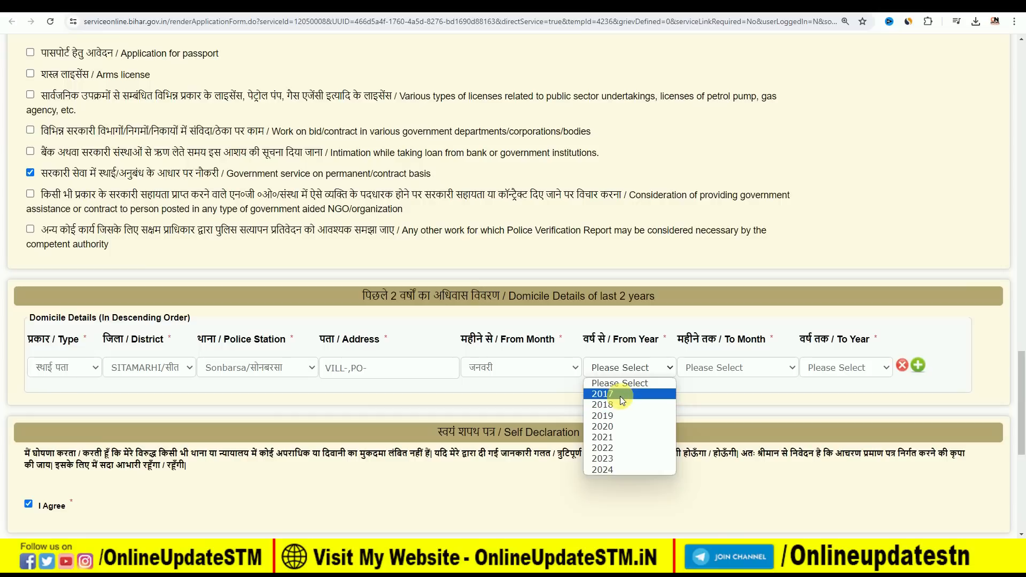
click(617, 416)
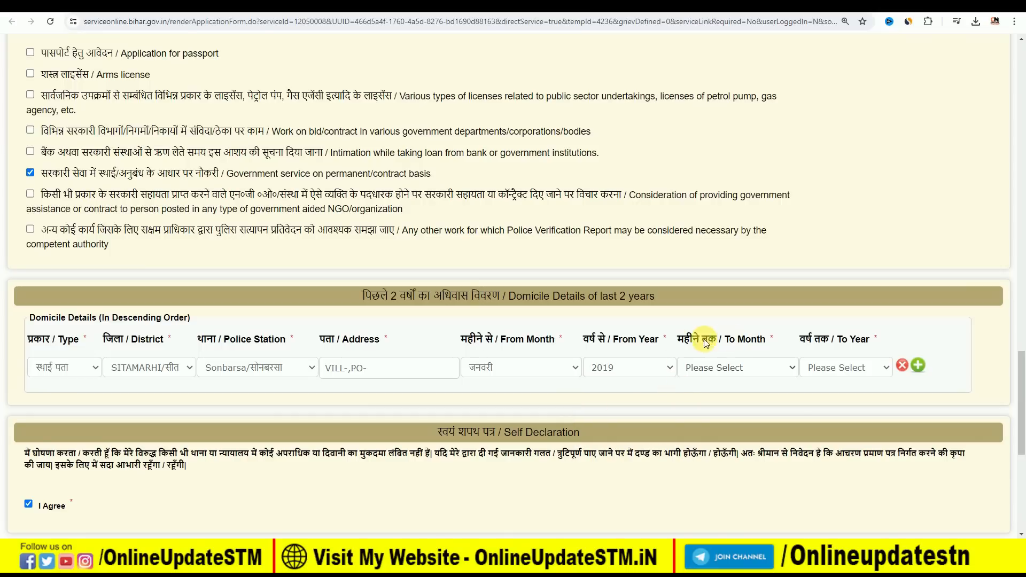
- Set the end of the domicile period to मई 2024
click(725, 367)
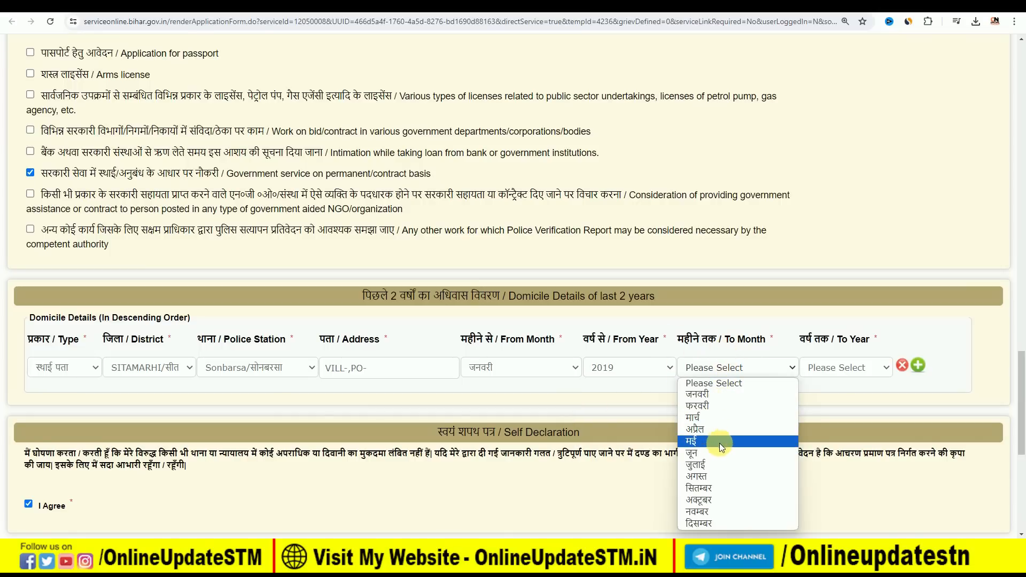
click(714, 457)
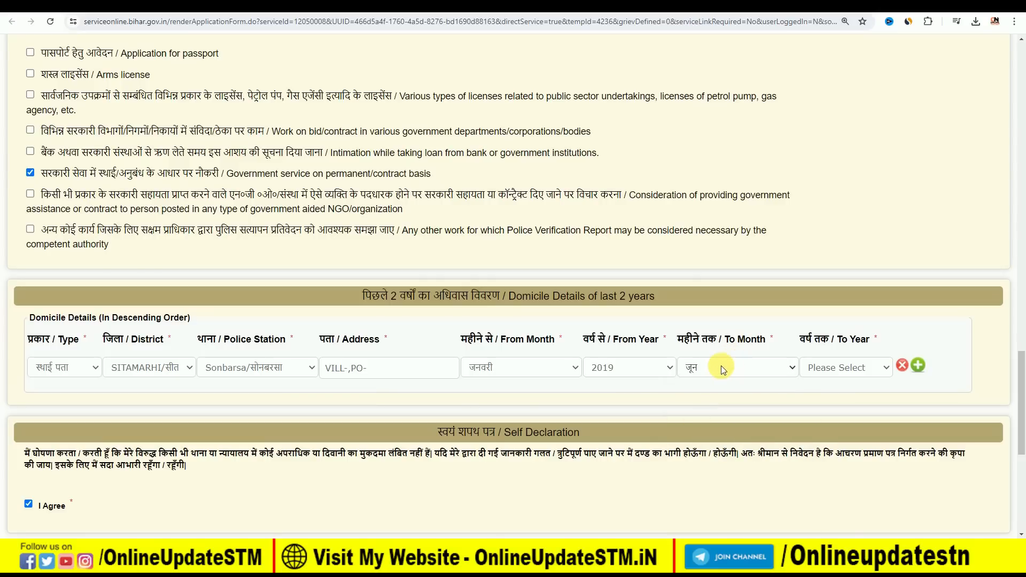
click(835, 373)
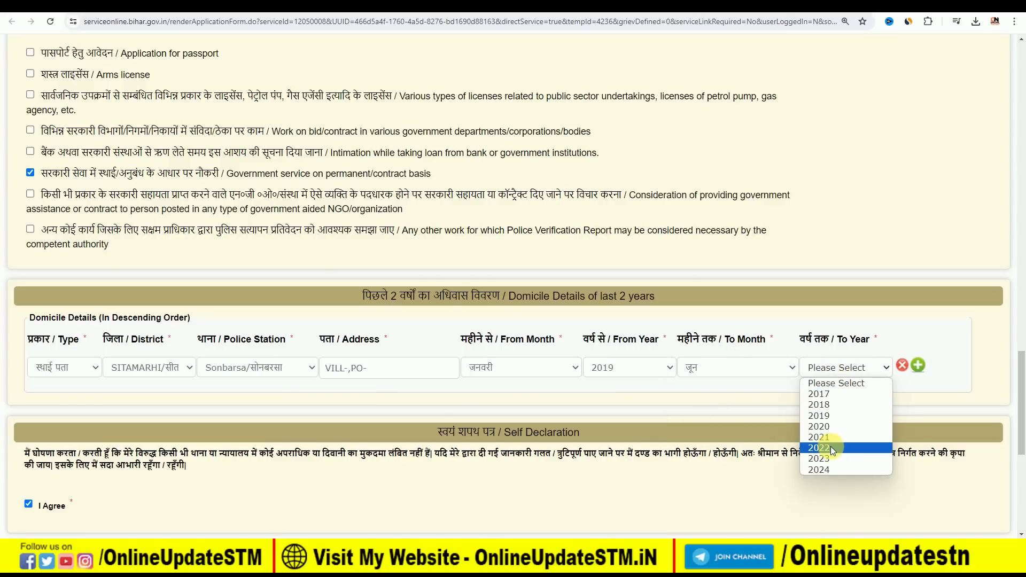
click(829, 470)
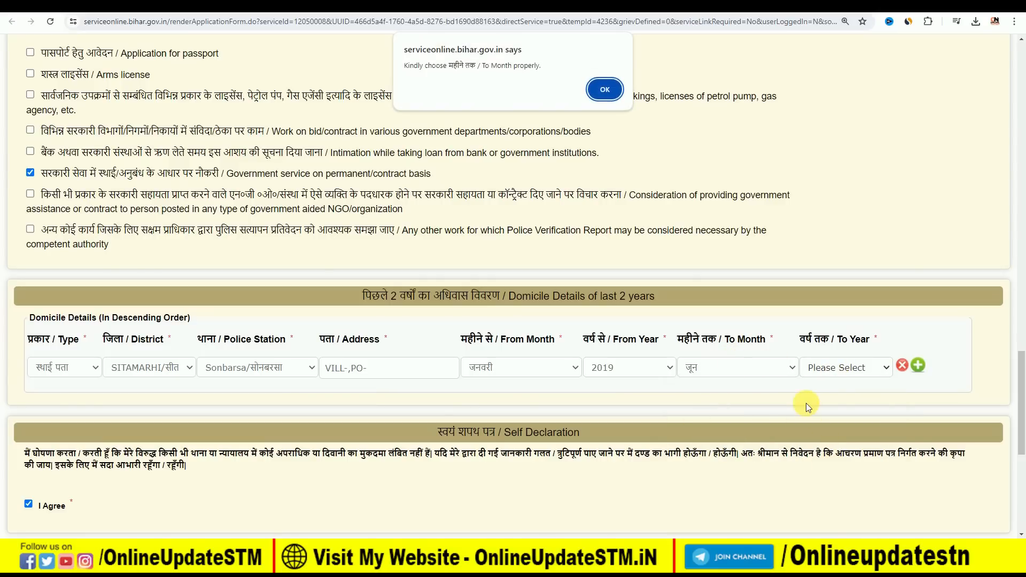
click(587, 87)
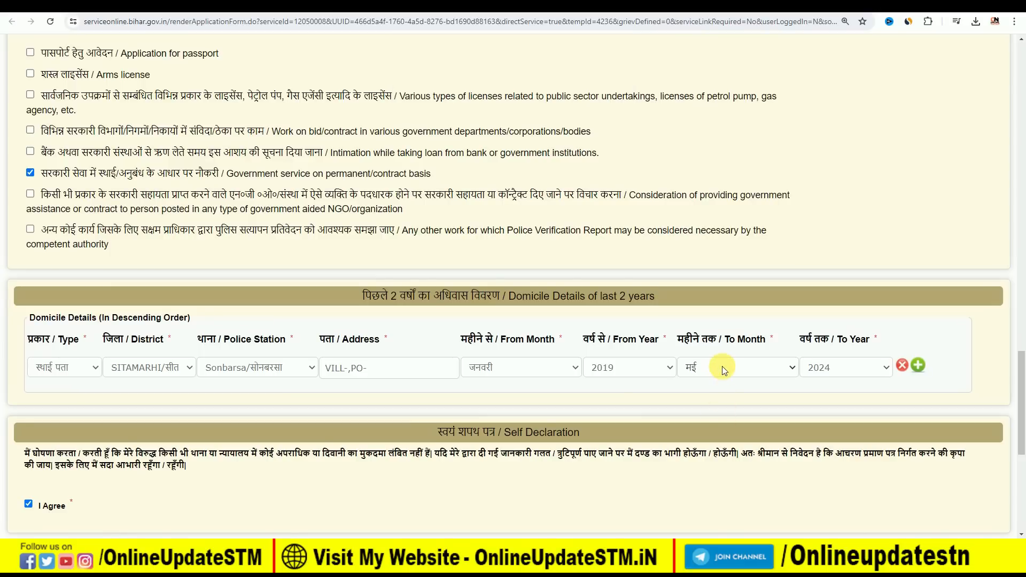
click(723, 368)
click(705, 442)
- Check the self declaration and the office applied to, and proceed from the application preview to attaching the annexure
scroll(400, 402, down, 5)
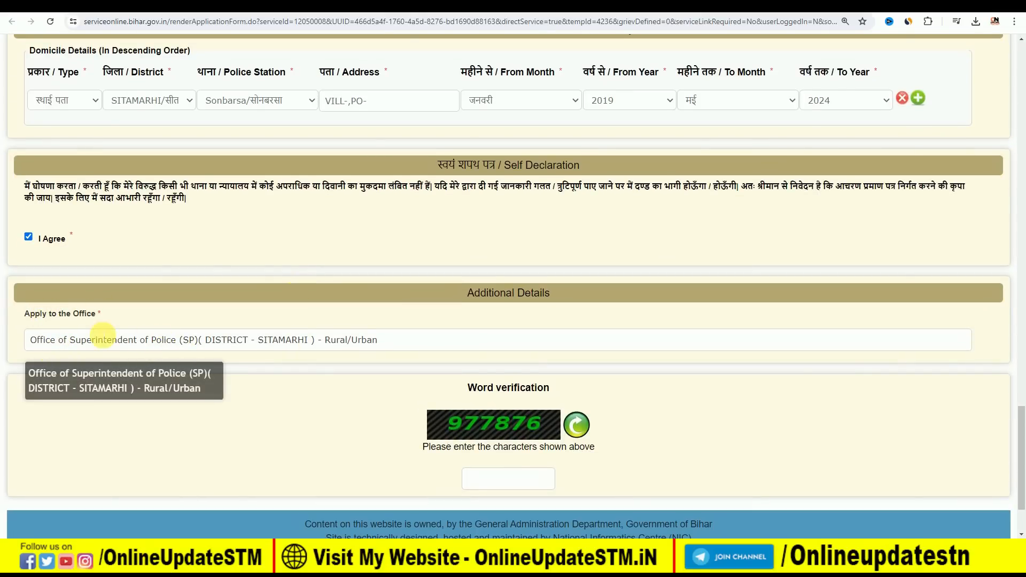
scroll(307, 415, down, 1)
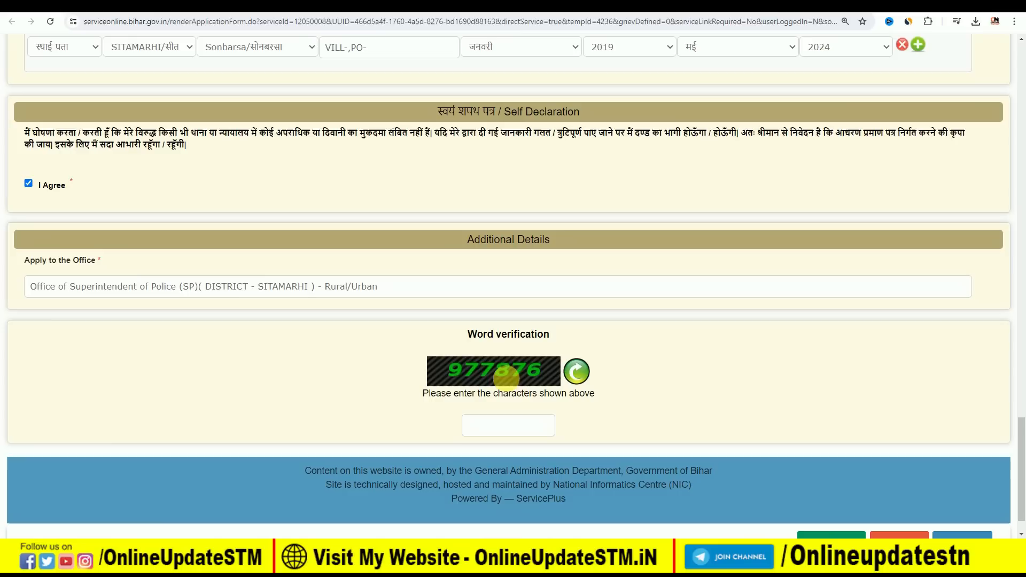
scroll(765, 386, down, 1)
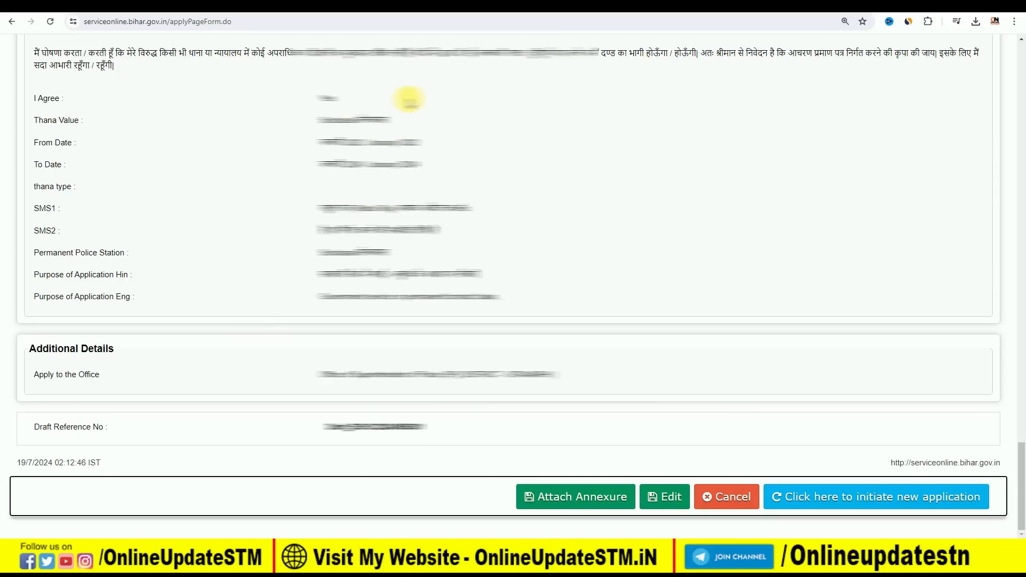
click(570, 500)
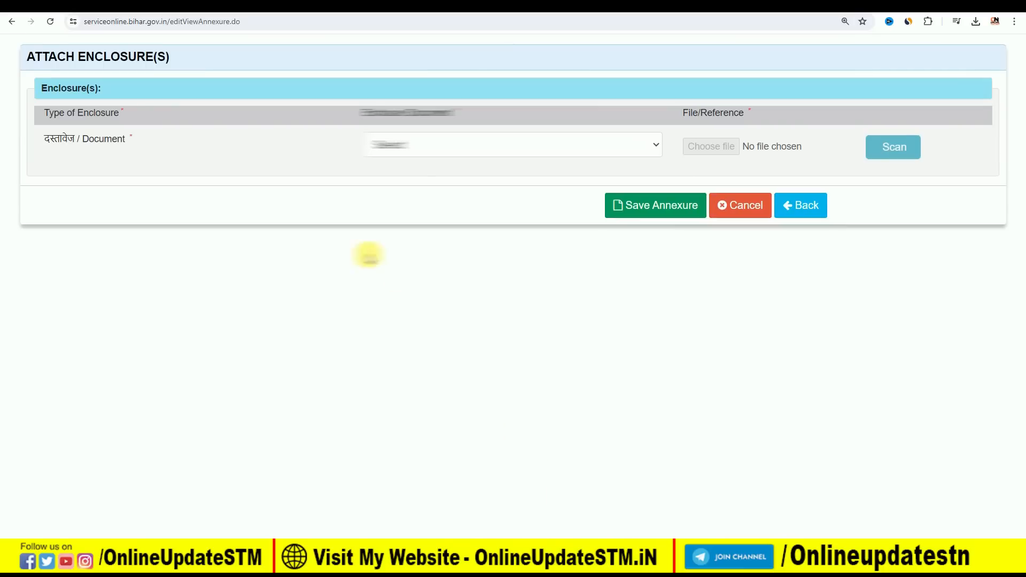
- Choose आधार कार्ड as the enclosure document, save the annexure and submit the application
click(415, 147)
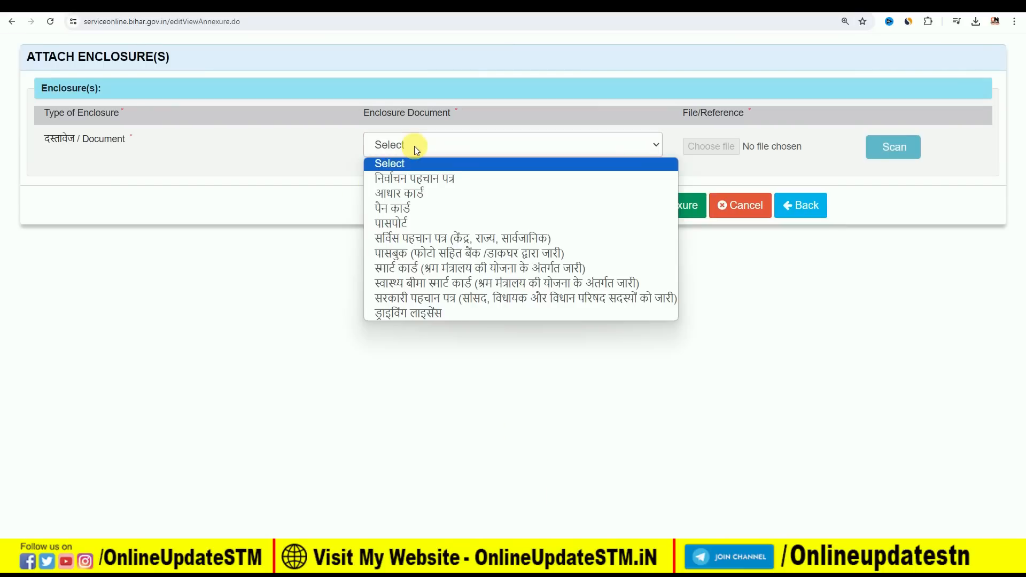
click(412, 193)
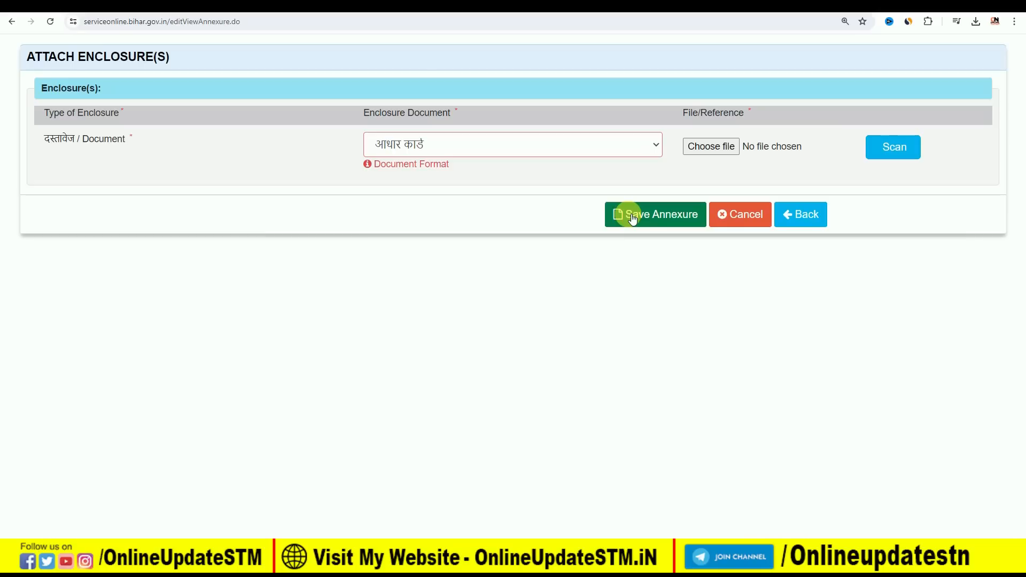
click(666, 219)
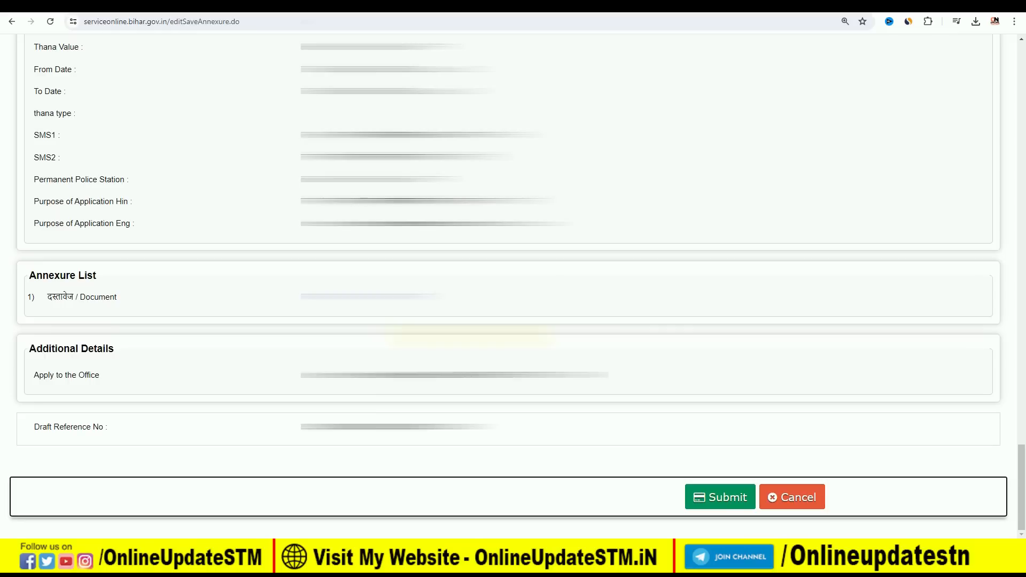
click(715, 501)
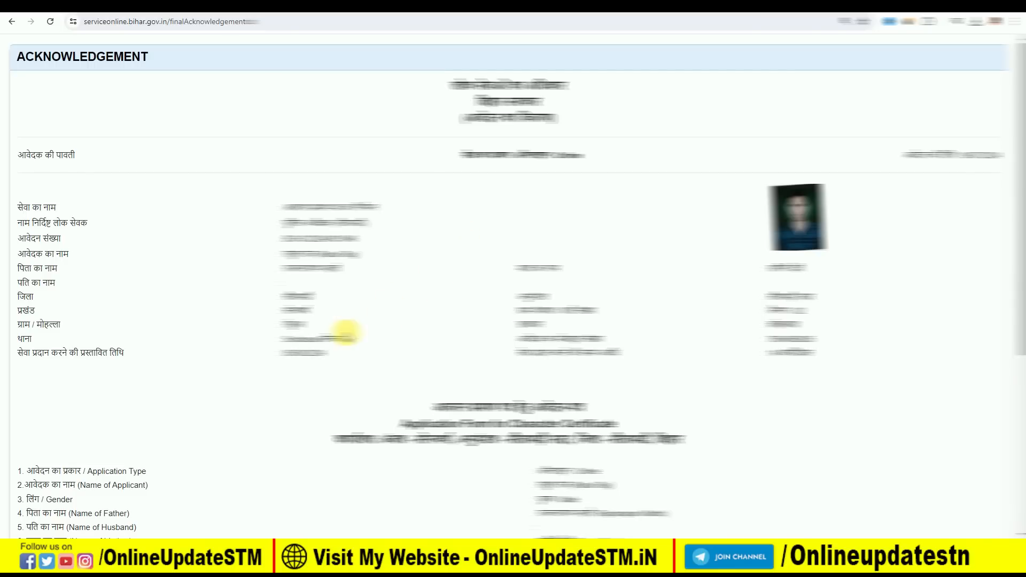
- Examine the proposed service delivery date and the details beside it on the acknowledgement
drag(764, 356, 786, 359)
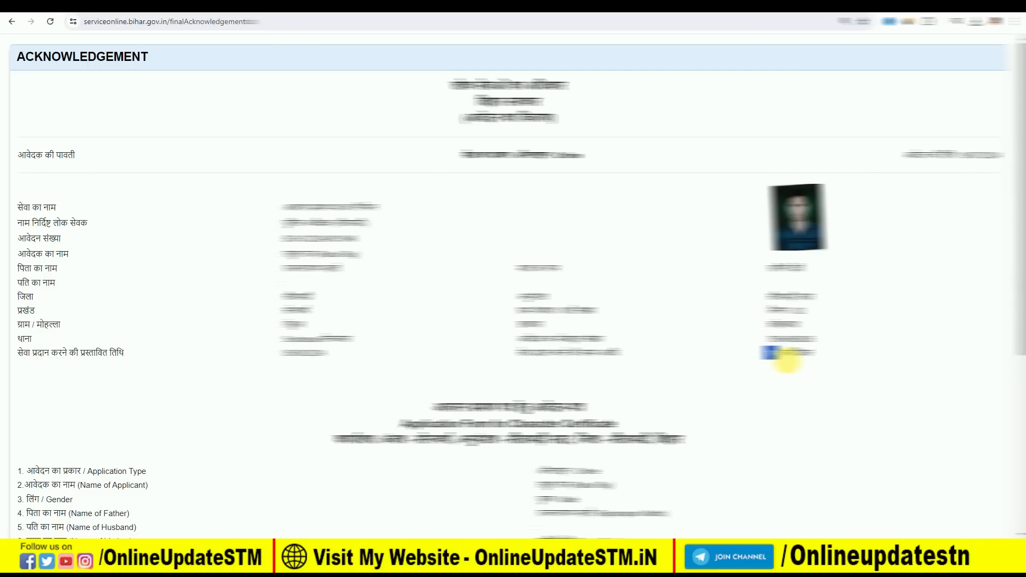
click(718, 355)
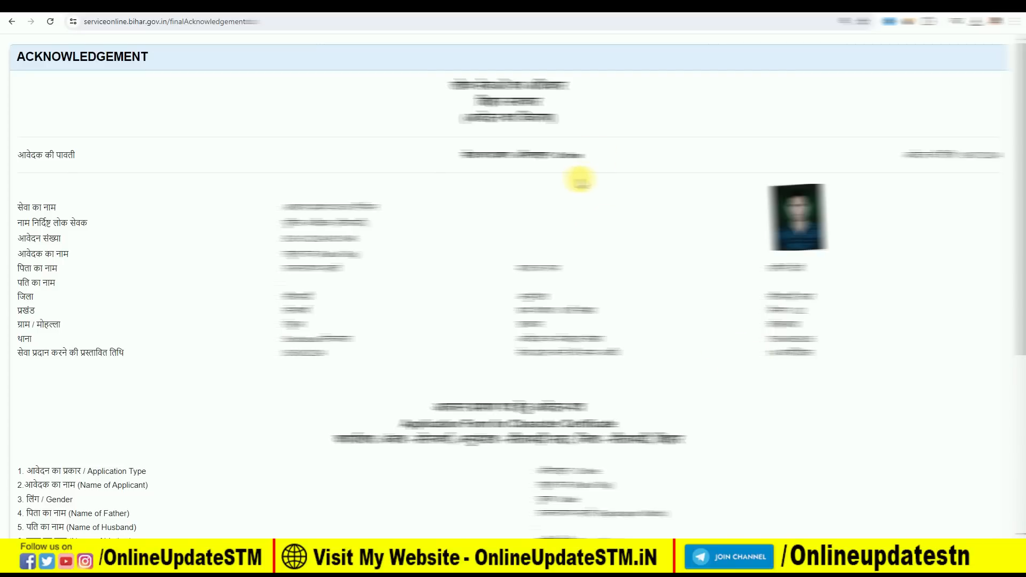
drag(270, 354, 384, 350)
click(387, 350)
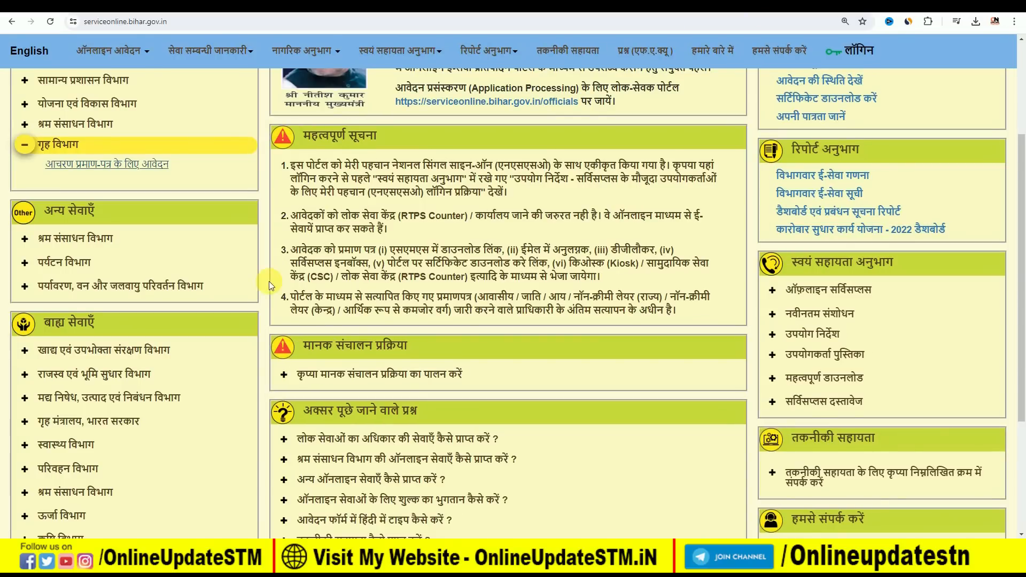
- Open the certificate download page from the RTPS portal's home page and view its form
scroll(262, 286, up, 4)
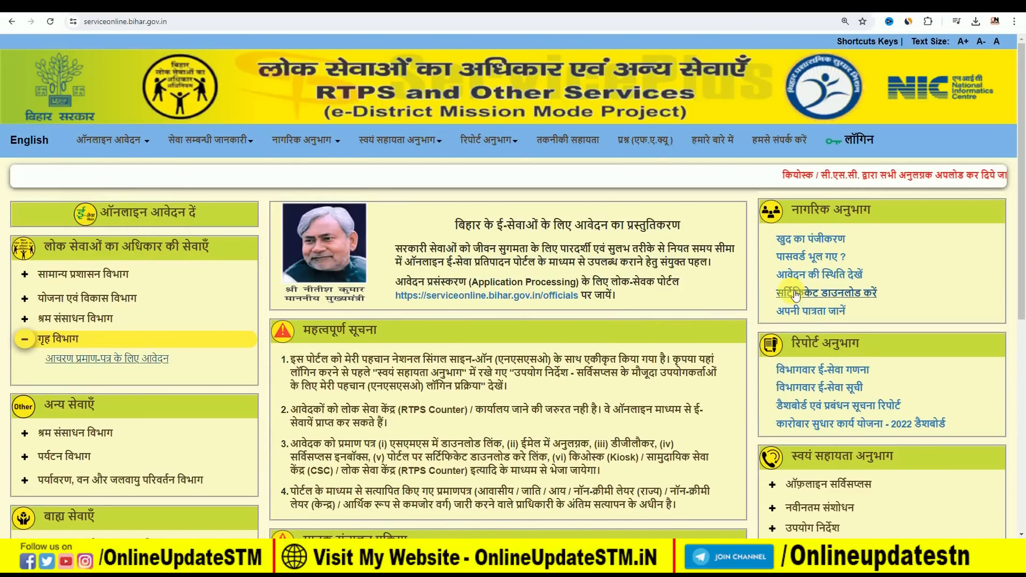
click(852, 293)
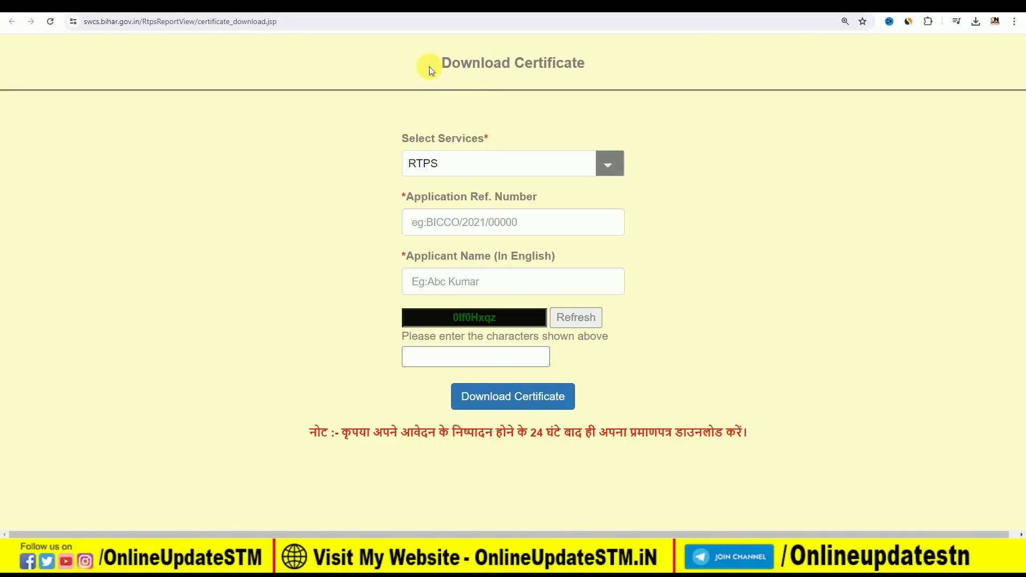
drag(428, 65, 623, 63)
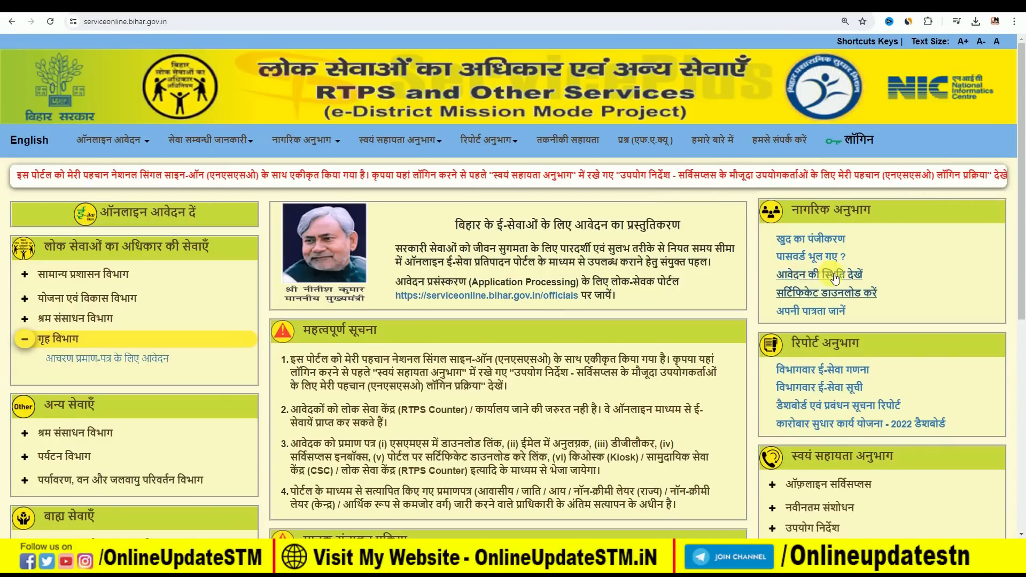
- Open the application status page and choose tracking through the Application Reference Number and the Application Submission Date
click(836, 275)
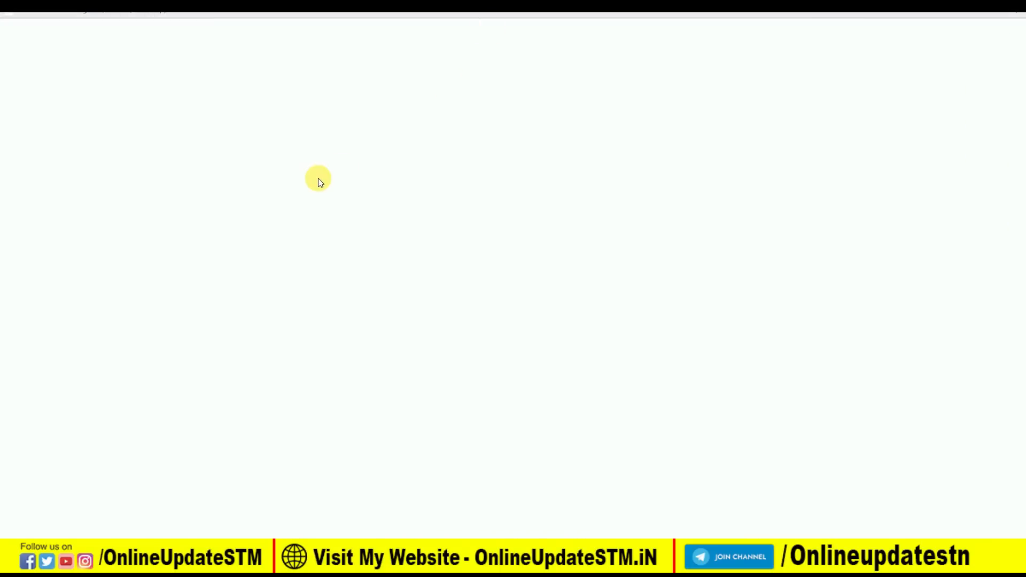
click(370, 105)
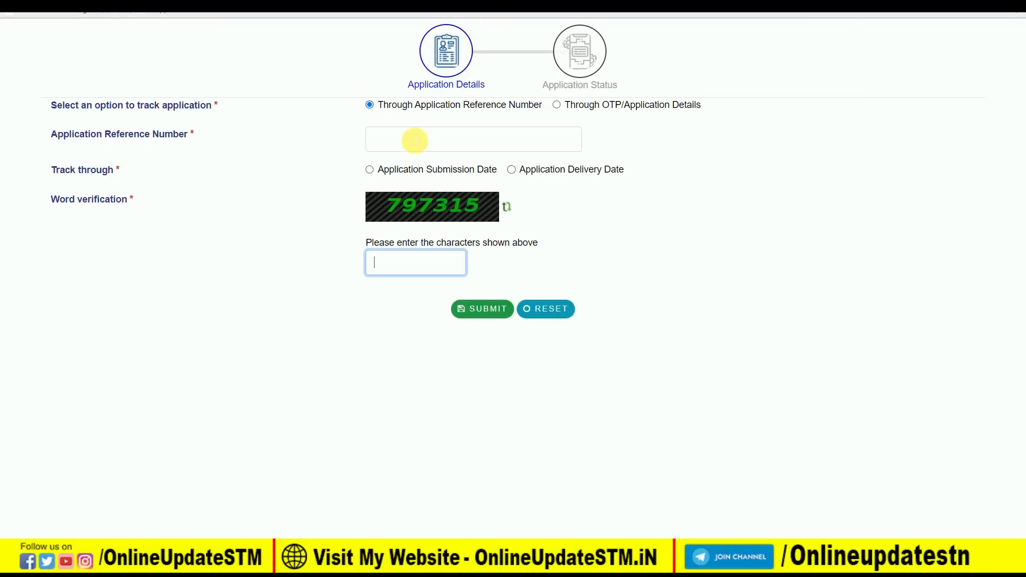
click(370, 170)
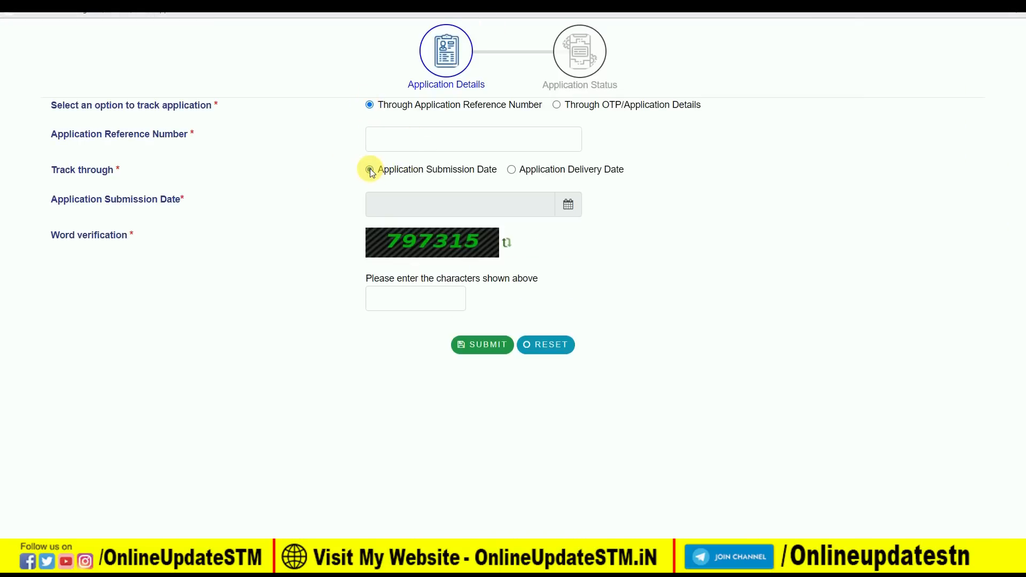